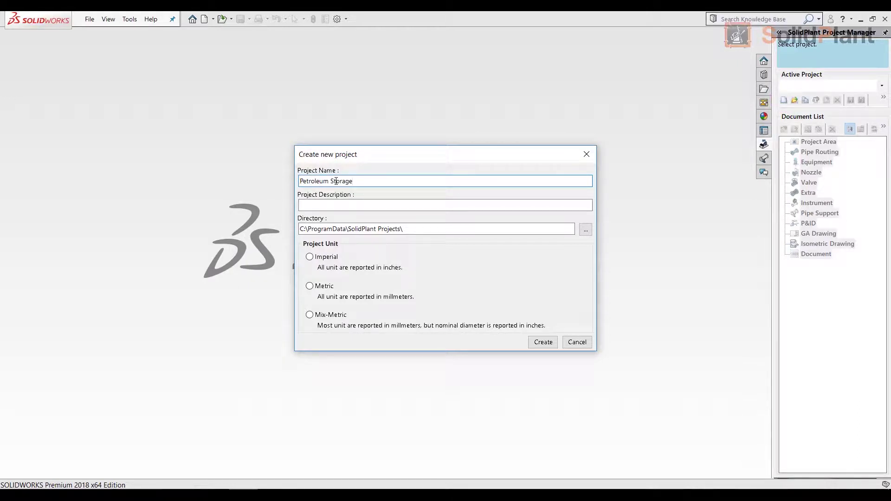
Create the Petroleum Storage project in the default project directory with Mix-Metric units.
left_click(543, 343)
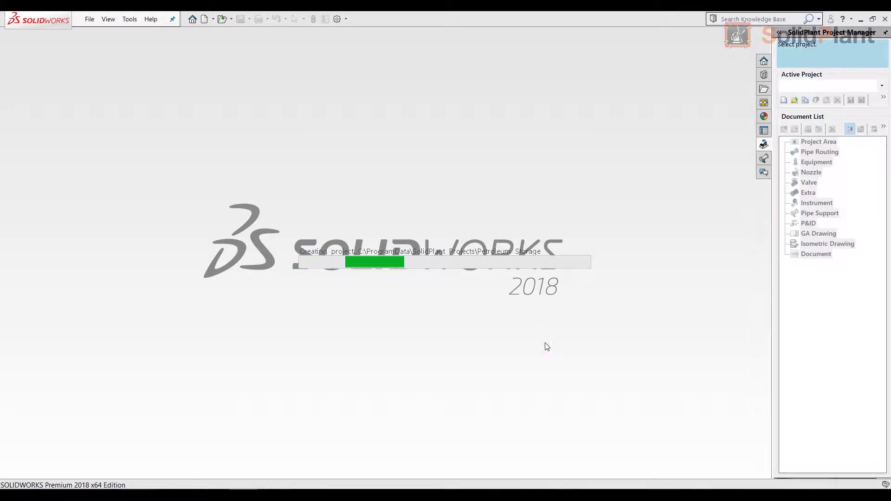
left_click(223, 74)
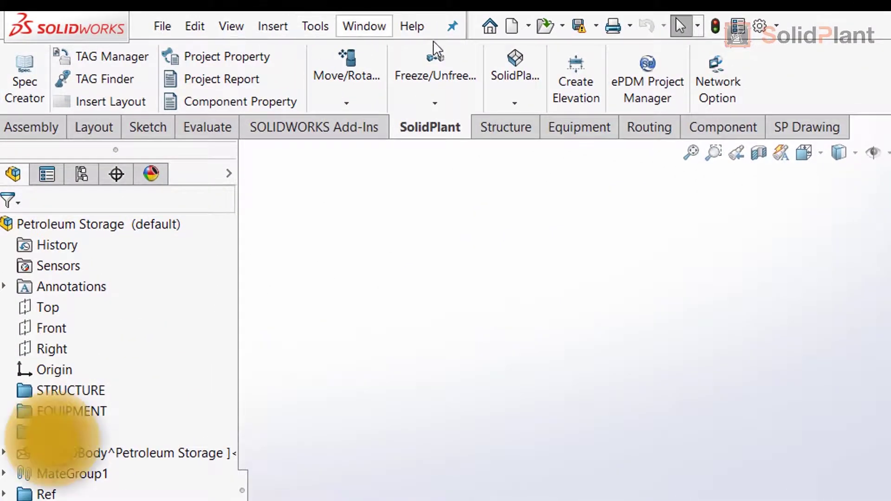
Look through the available SolidPlant, Structure, Equipment, Routing, Component and SP Drawing commands.
left_click(346, 104)
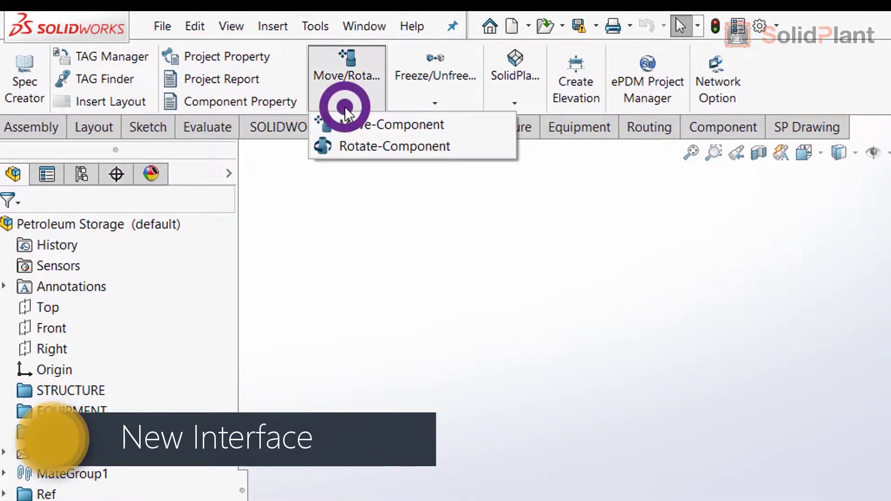
left_click(346, 105)
left_click(427, 107)
left_click(427, 107)
left_click(511, 105)
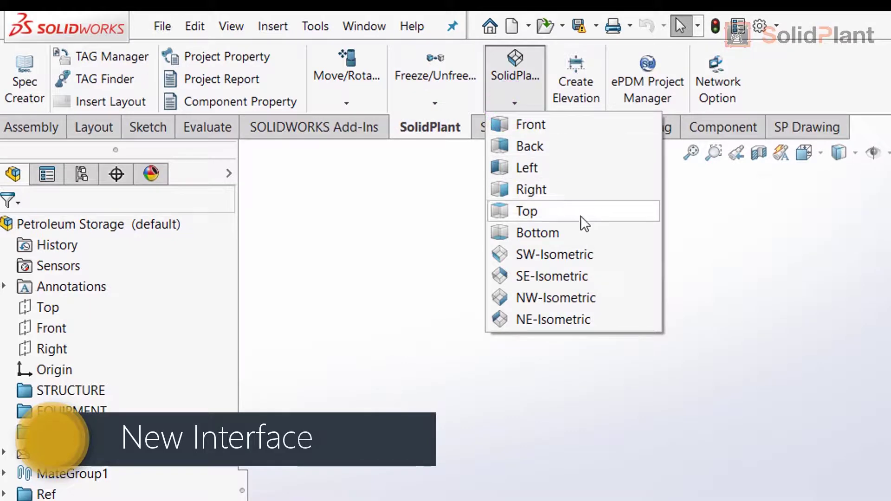
left_click(748, 251)
left_click(502, 130)
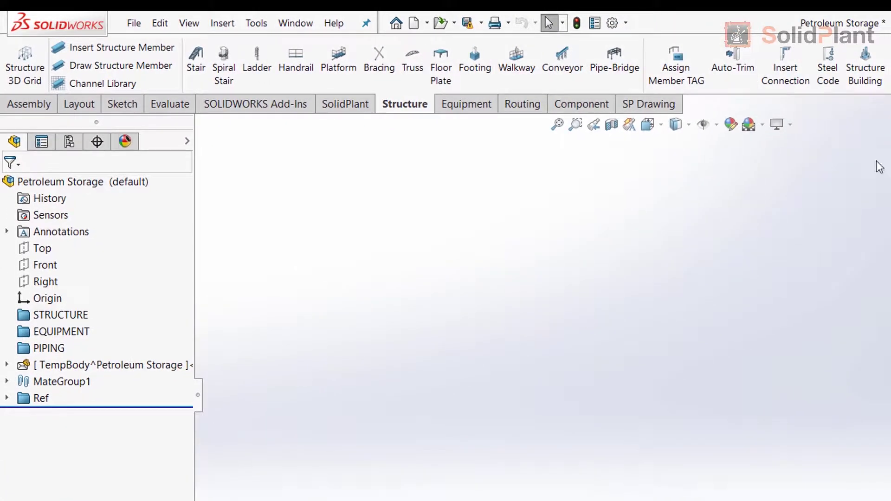
left_click(456, 106)
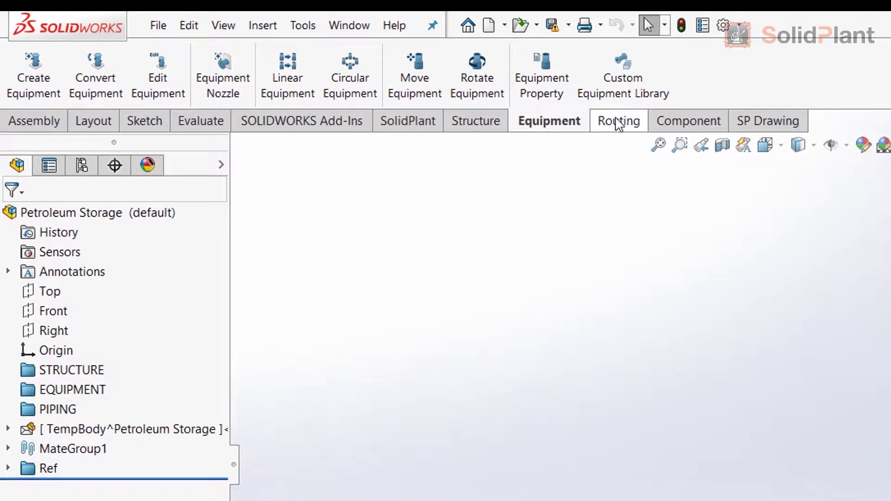
left_click(773, 148)
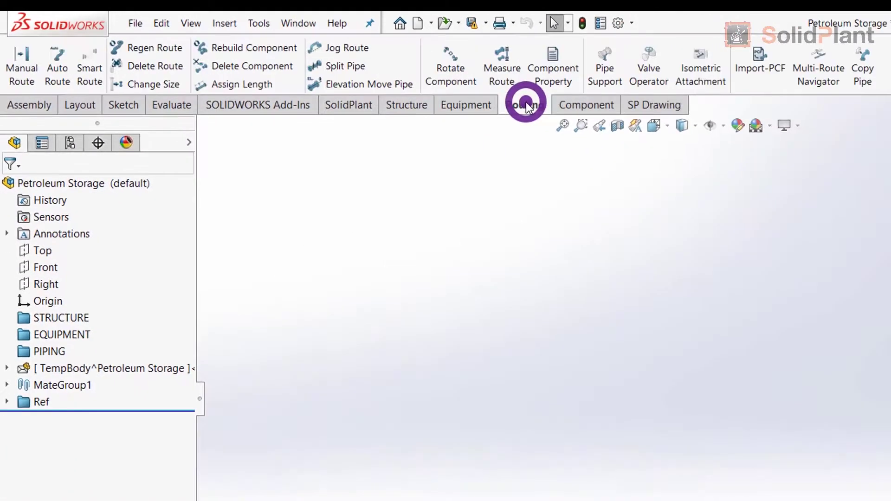
left_click(578, 105)
left_click(641, 105)
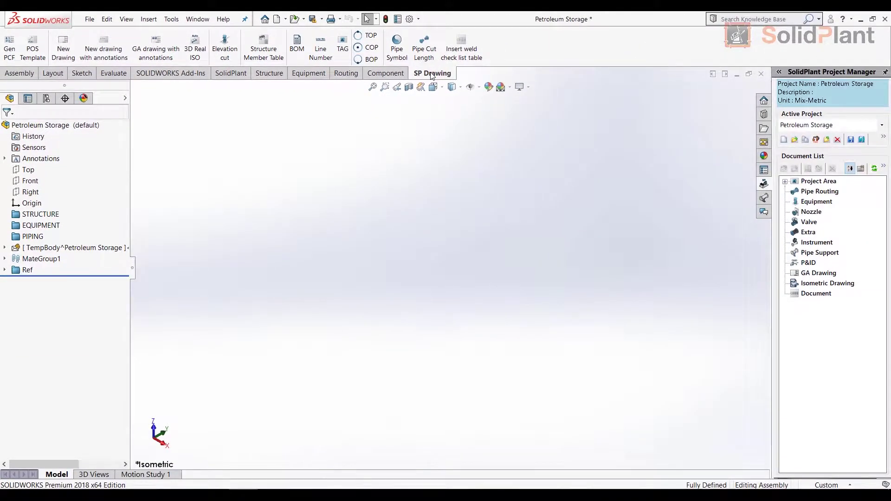
Insert a 2D layout named Layout-1 at elevation 0.
left_click(231, 73)
left_click(65, 59)
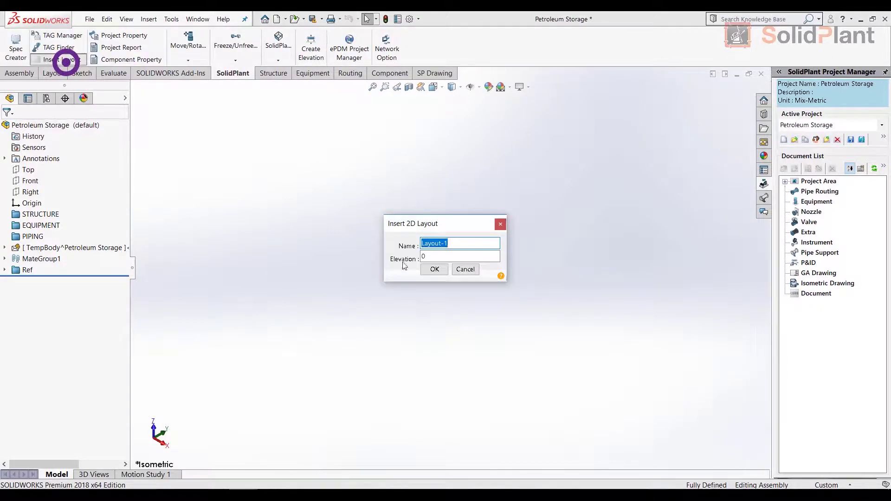
left_click(434, 269)
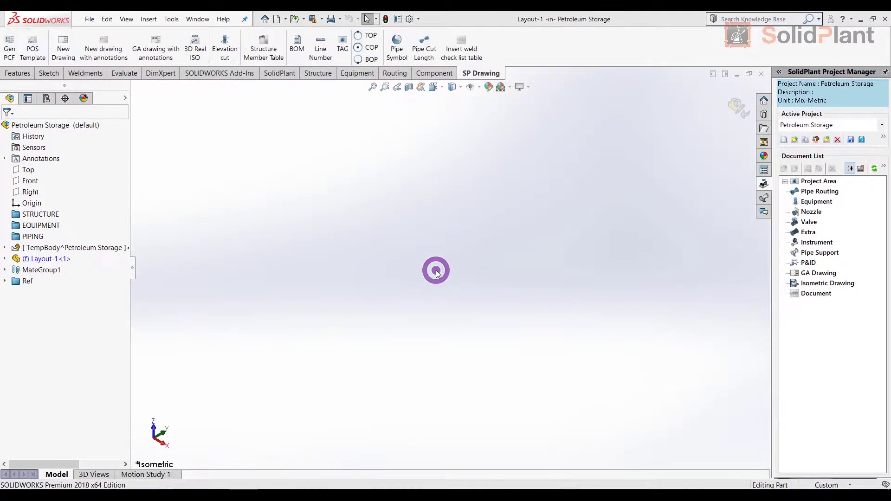
Import the DXF/DWG site plan into Layout-1 as a 2D sketch and return to the assembly.
left_click(131, 139)
left_click(485, 215)
left_click(424, 309)
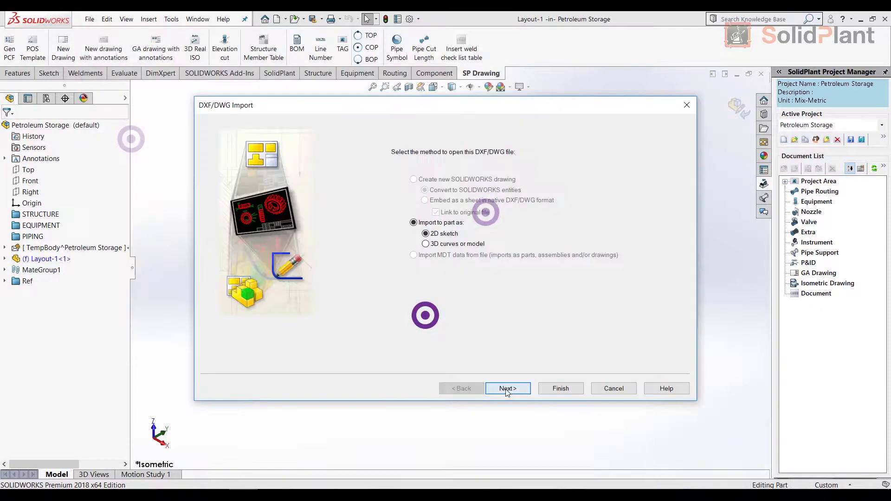
left_click(507, 389)
left_click(505, 390)
left_click(307, 157)
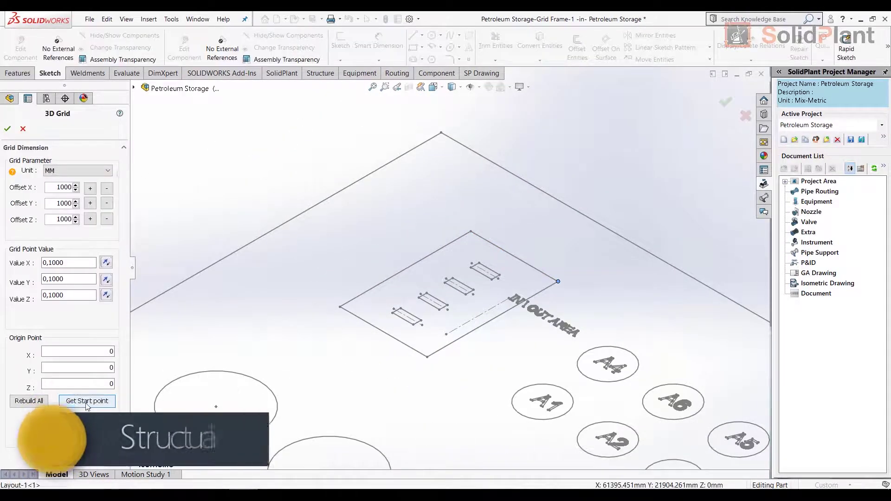
Start a structural 3D grid at the IN/OUT AREA corner with X 0,5000, Y 0,7500 and Z 0,5000, reversing the X and Y directions.
left_click(84, 402)
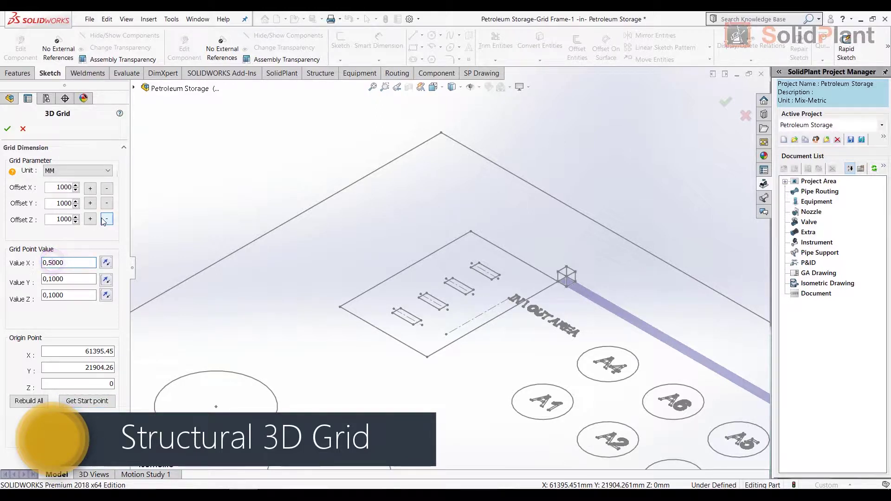
left_click(72, 278)
left_click(106, 263)
left_click(55, 278)
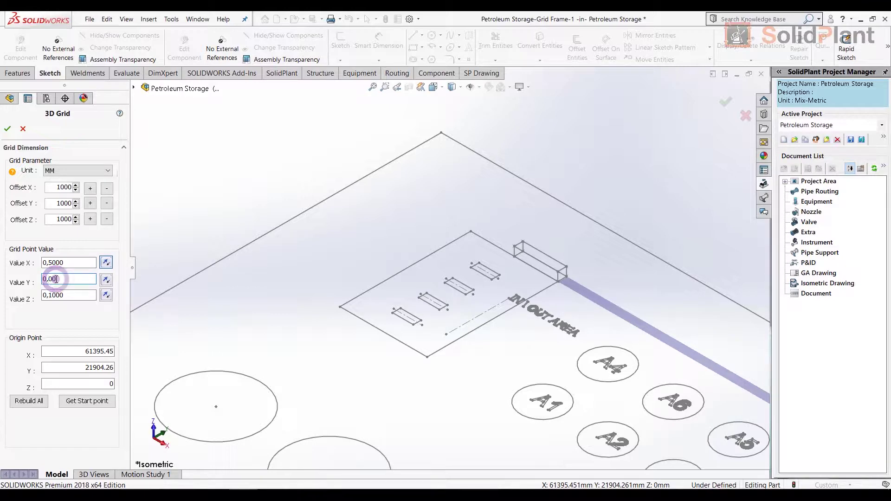
left_click(69, 295)
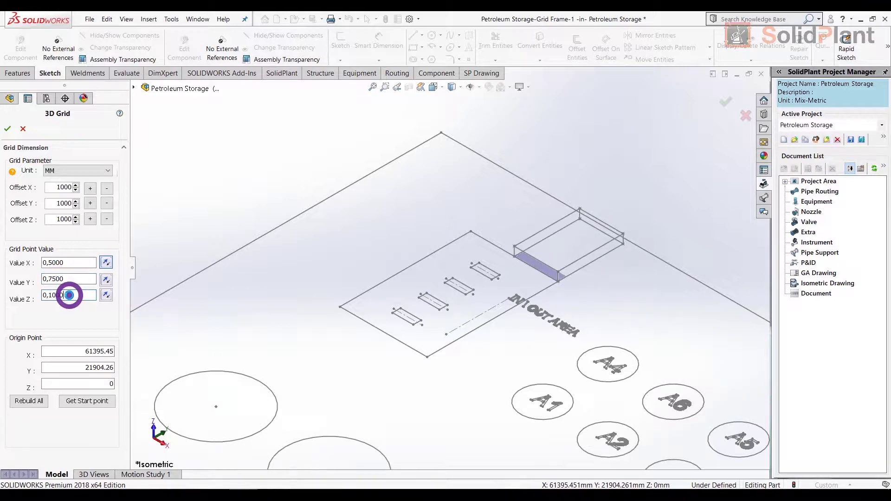
left_click(108, 280)
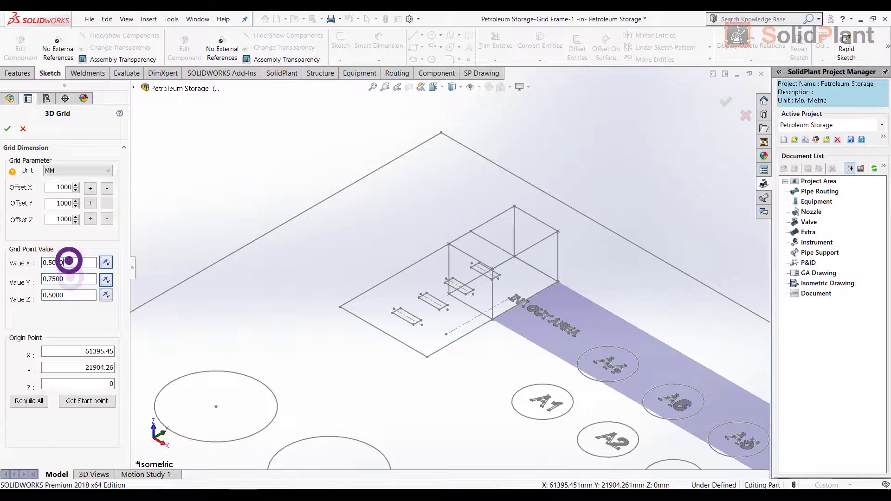
Extend the 3D grid to X 0,5000,5000, Y 0,7500,7500 and Z 0,5000,4000, and create it.
left_click(72, 279)
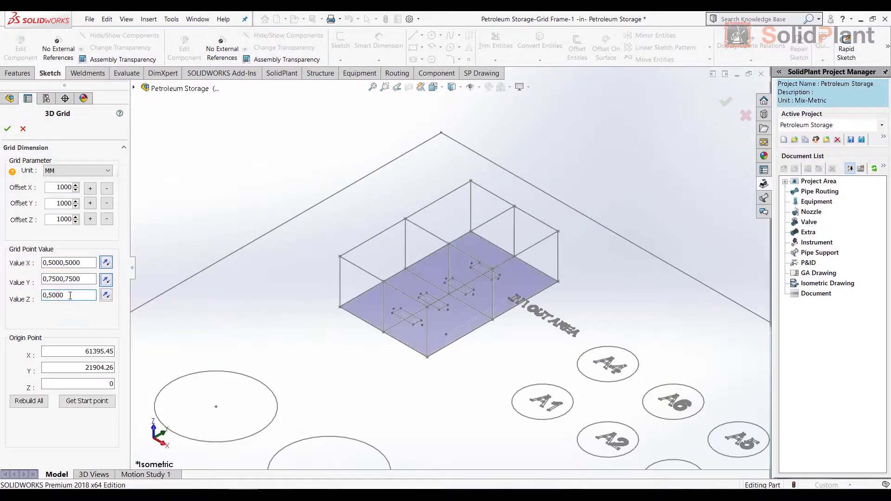
left_click(87, 279)
left_click(8, 128)
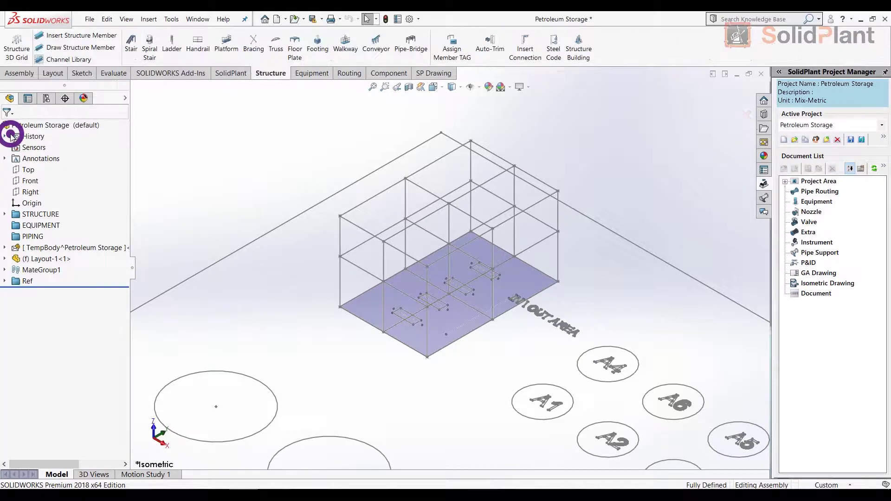
Start a structural member on the grid frame with ANSI Inch Standard, W Section - Configured, size W10x100.
left_click(86, 226)
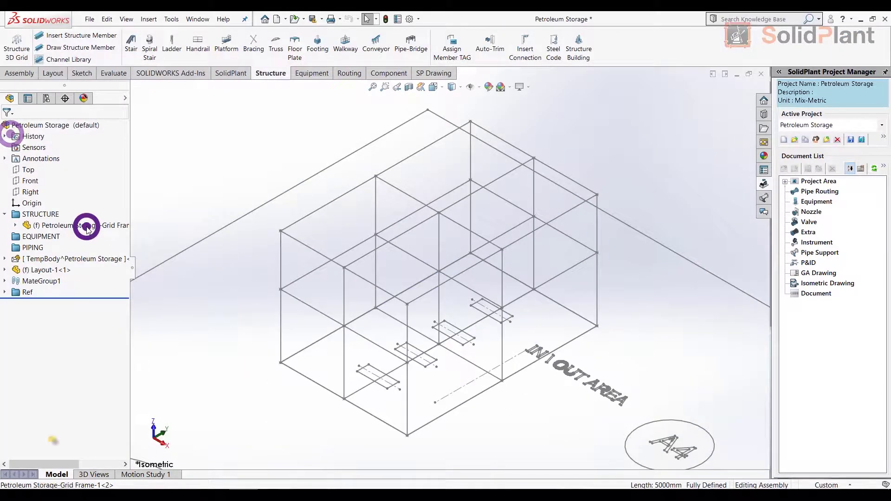
left_click(95, 37)
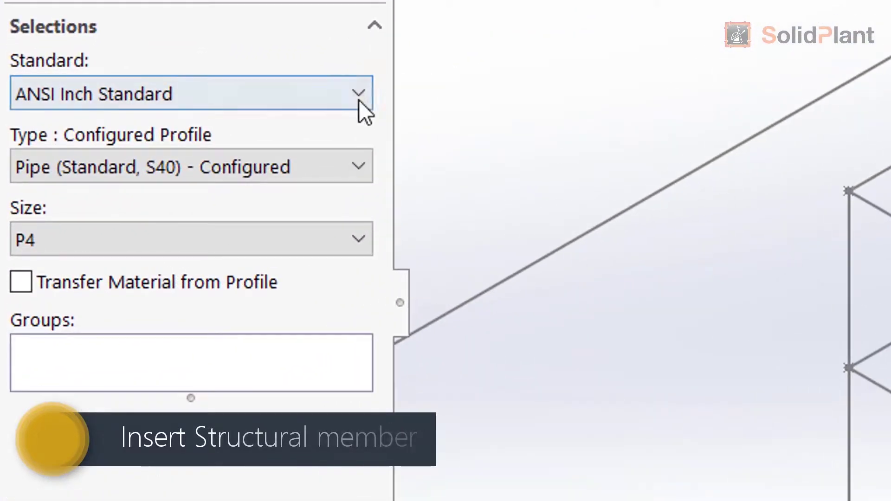
left_click(358, 93)
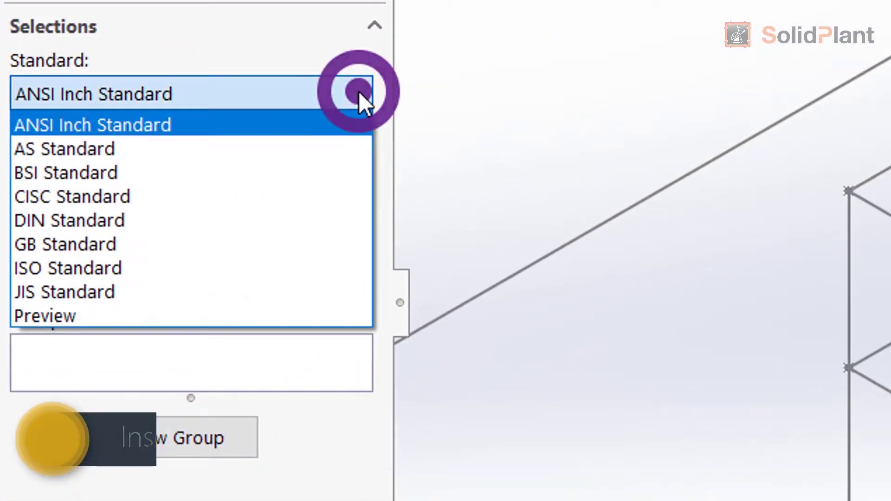
left_click(202, 126)
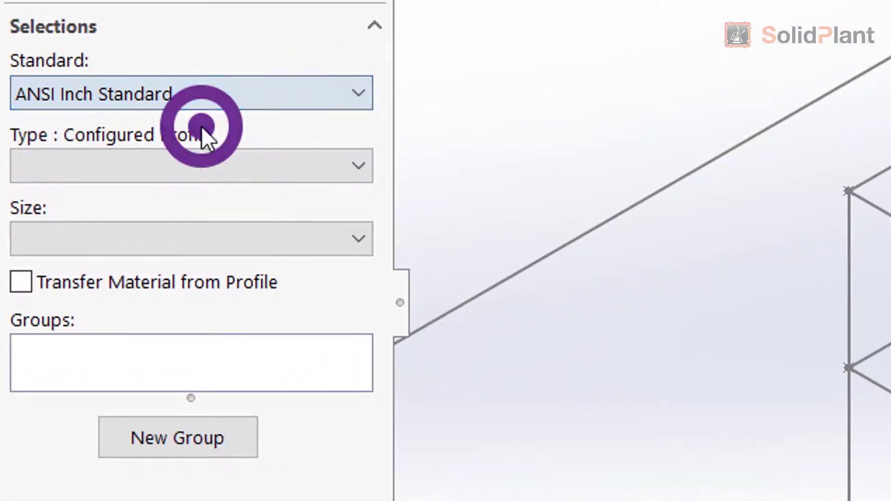
left_click(358, 163)
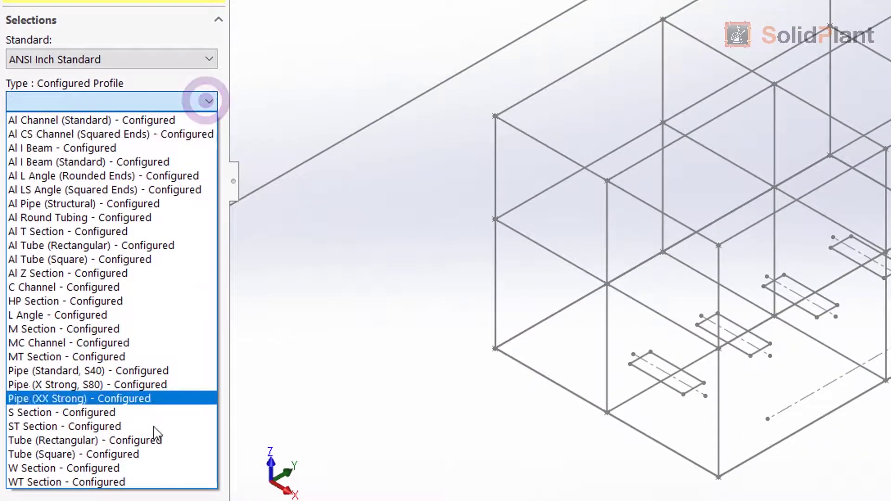
left_click(125, 467)
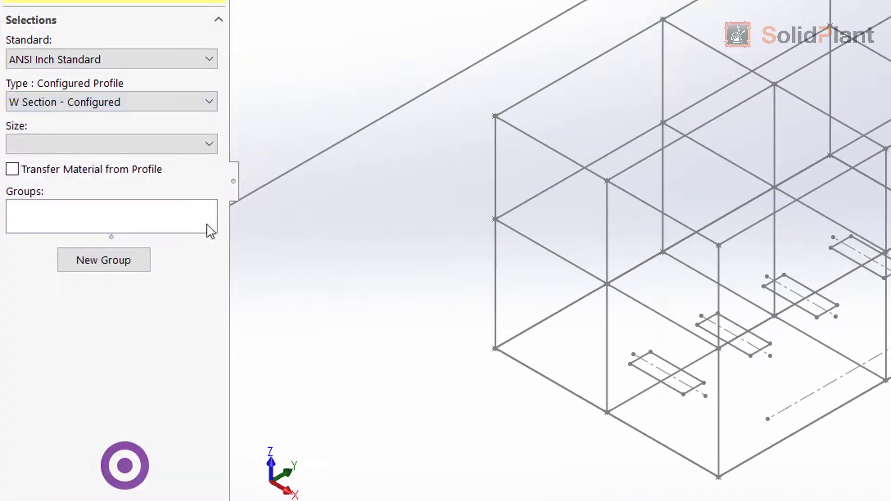
left_click(205, 147)
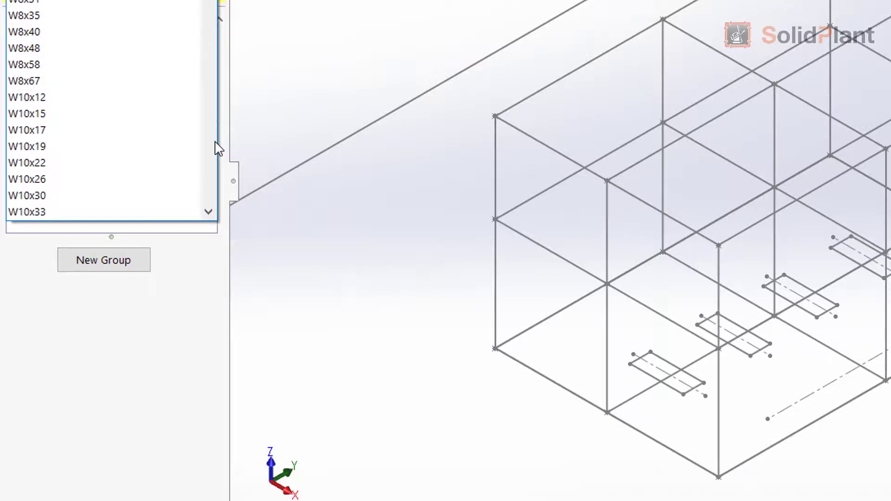
scroll(215, 144, "down", 5)
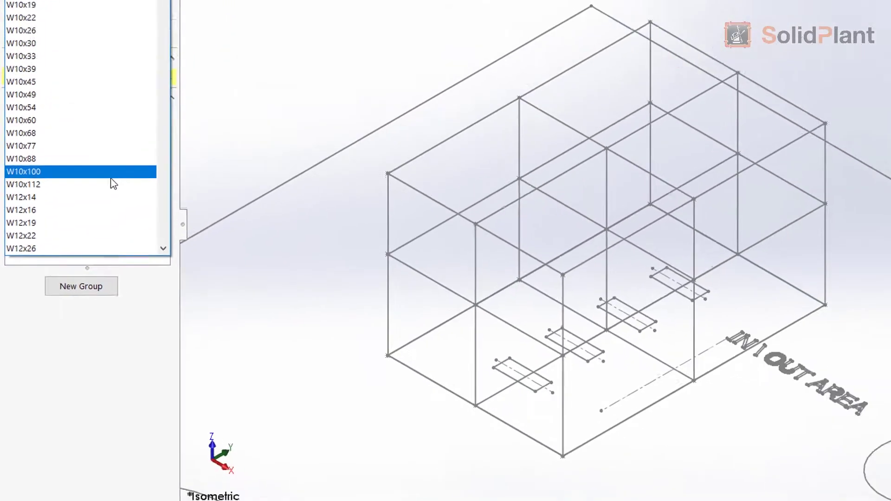
left_click(110, 116)
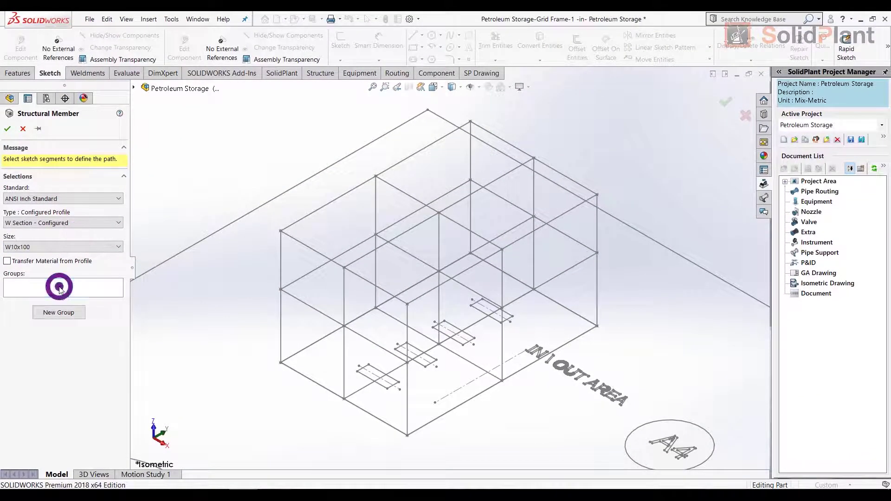
Add the W10x100 members to the grid frame, selecting its vertical column lines as path segments.
left_click(60, 288)
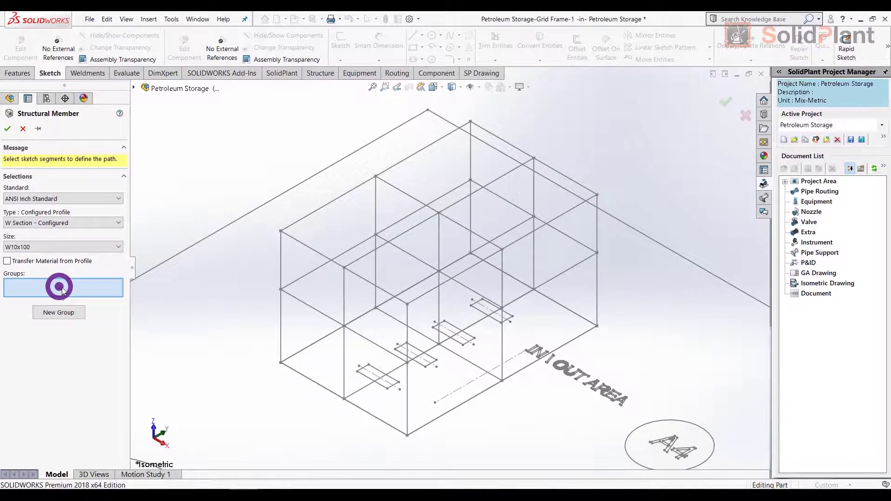
left_click(281, 318)
left_click(343, 371)
left_click(408, 405)
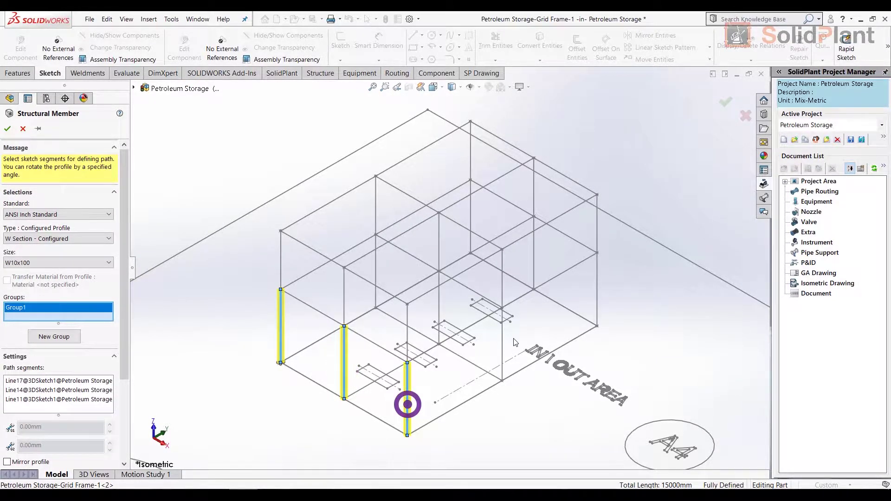
left_click(502, 351)
left_click(438, 298)
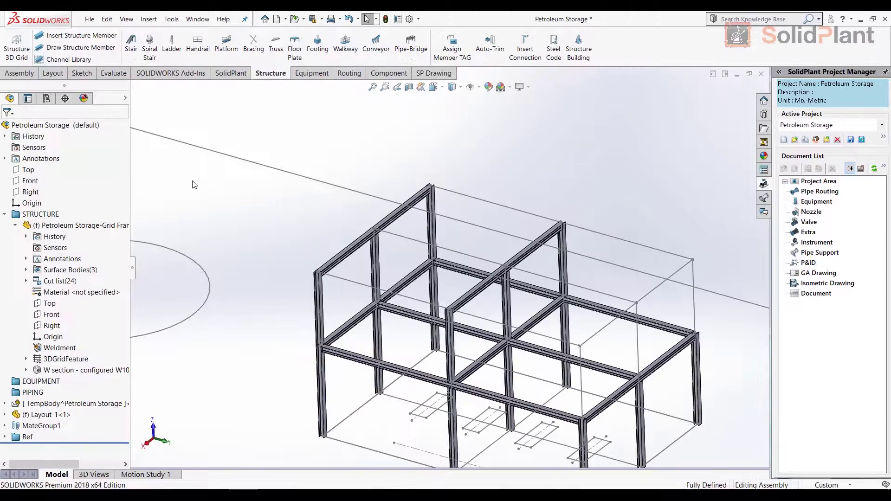
Draw a structure member line on the grid frame between two column tops at the open side of the upper level.
left_click(85, 226)
left_click(94, 48)
scroll(357, 316, "down", 7)
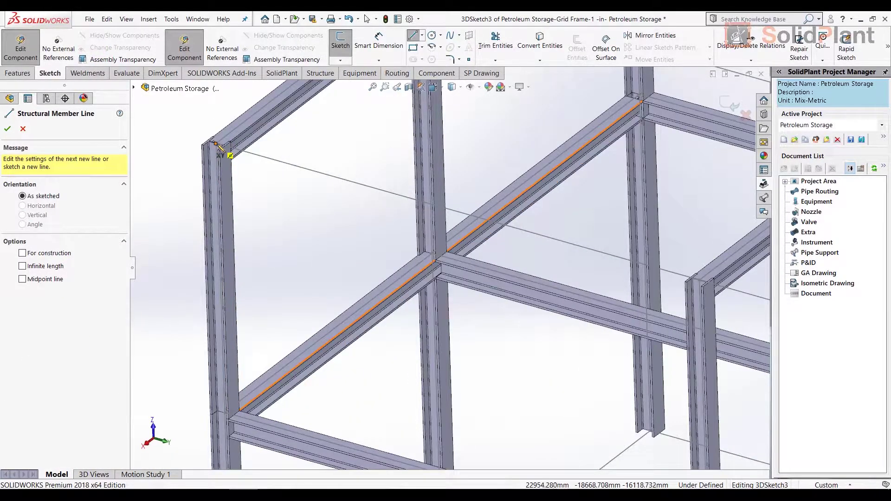
left_click(216, 144)
scroll(661, 288, "up", 1)
left_click(658, 279)
right_click(523, 346)
left_click(535, 353)
scroll(536, 353, "up", 4)
scroll(535, 352, "down", 1)
left_click(729, 107)
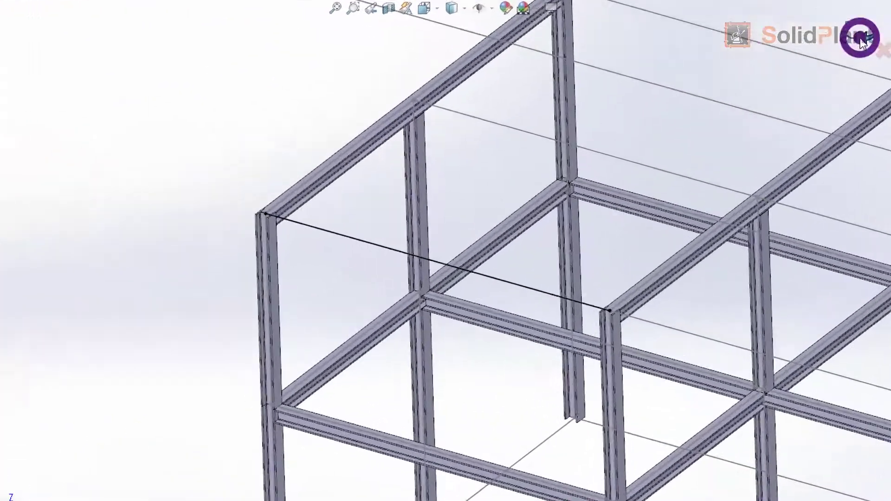
left_click(861, 42)
Assign the ANSI Inch Standard W Section W10x100 profile to the drawn member line.
left_click(189, 58)
left_click_drag(535, 93, 535, 193)
left_click(377, 204)
left_click(599, 75)
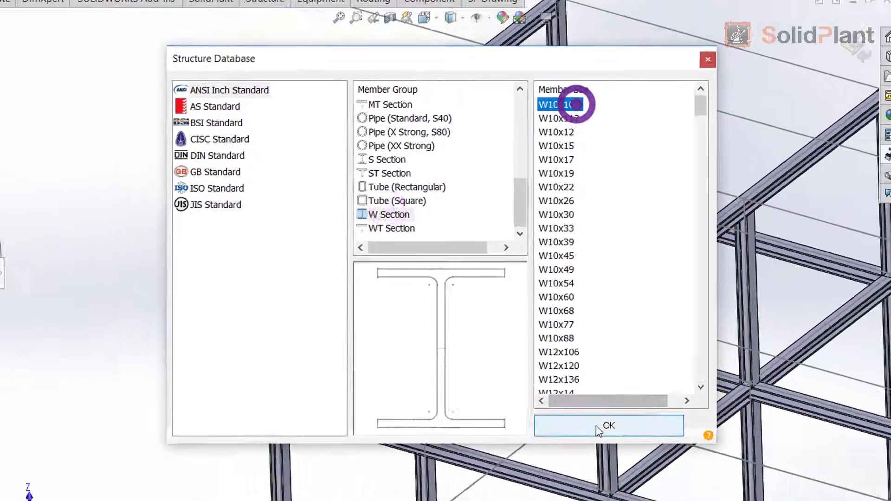
left_click(641, 459)
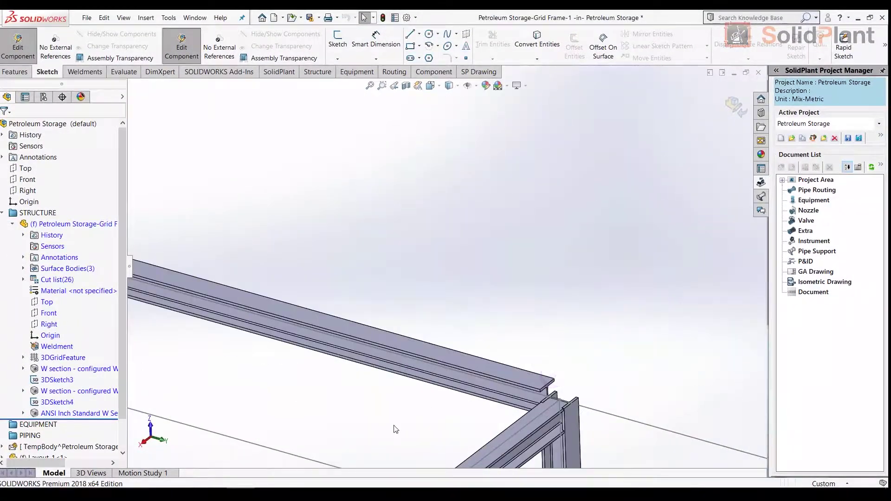
Relocate the drawn beam's profile so the sketch line passes through the middle of its top flange.
scroll(394, 428, "down", 2)
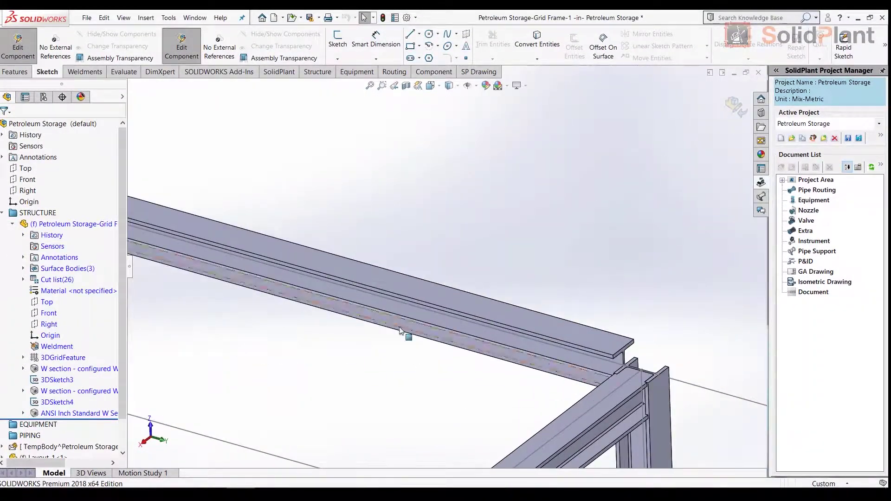
left_click(78, 414)
left_click(86, 386)
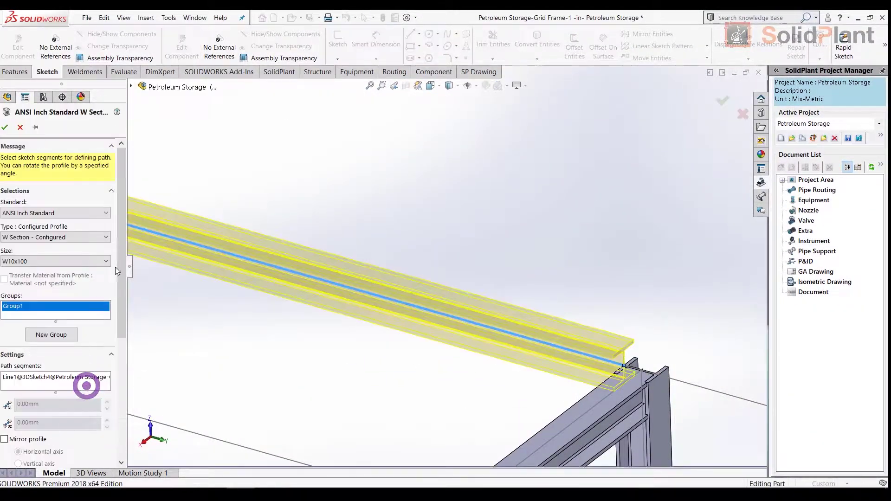
left_click_drag(119, 253, 119, 353)
left_click(58, 340)
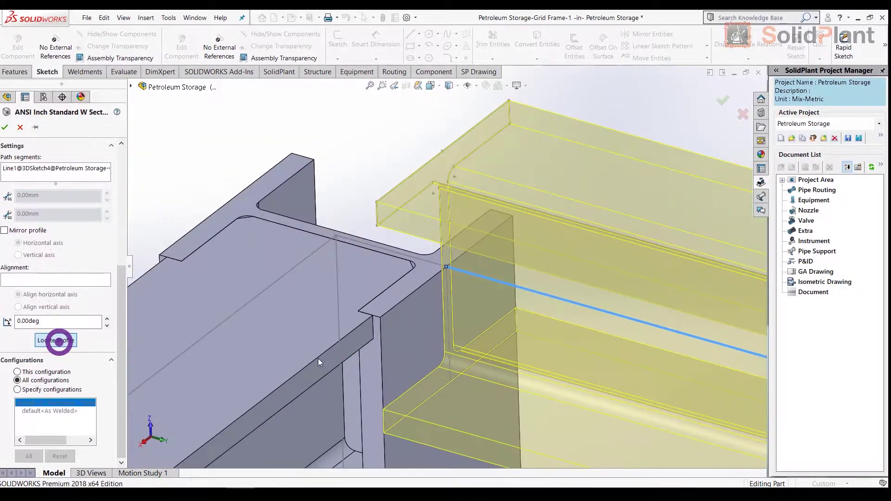
left_click(443, 153)
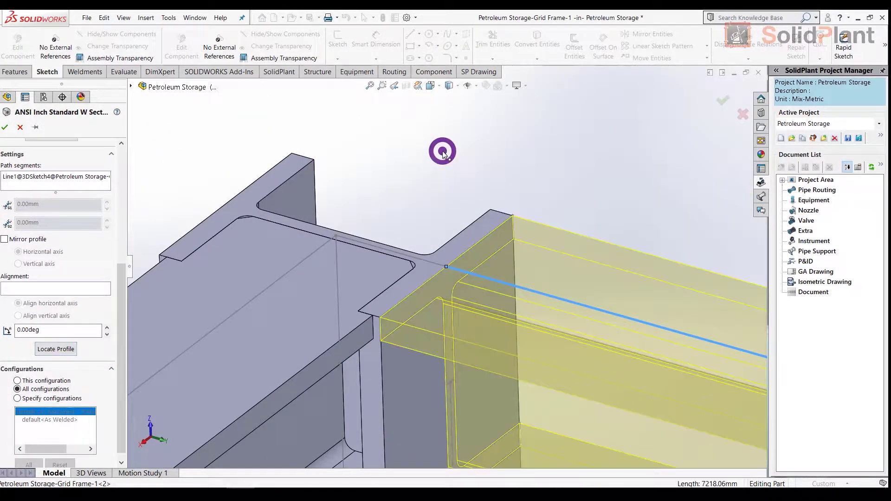
left_click(5, 127)
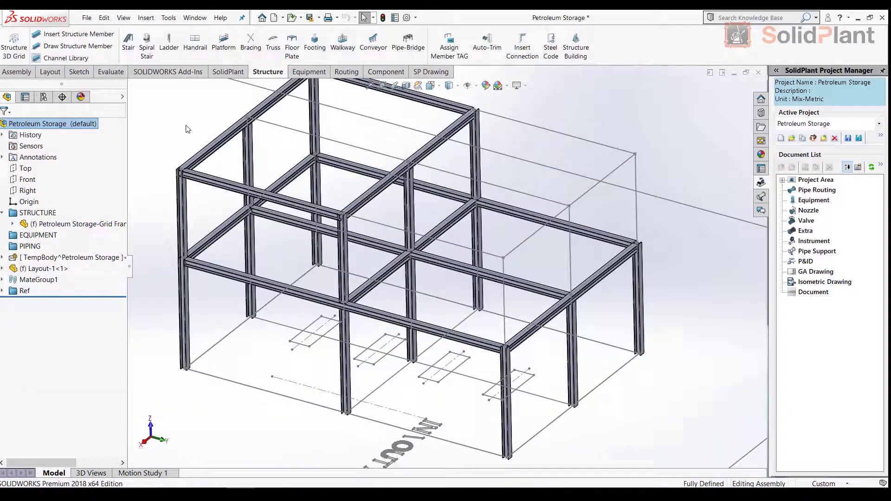
Start a footing, place its points at the bases of all the frame's columns, and finish the sketch to generate the footings.
left_click(317, 52)
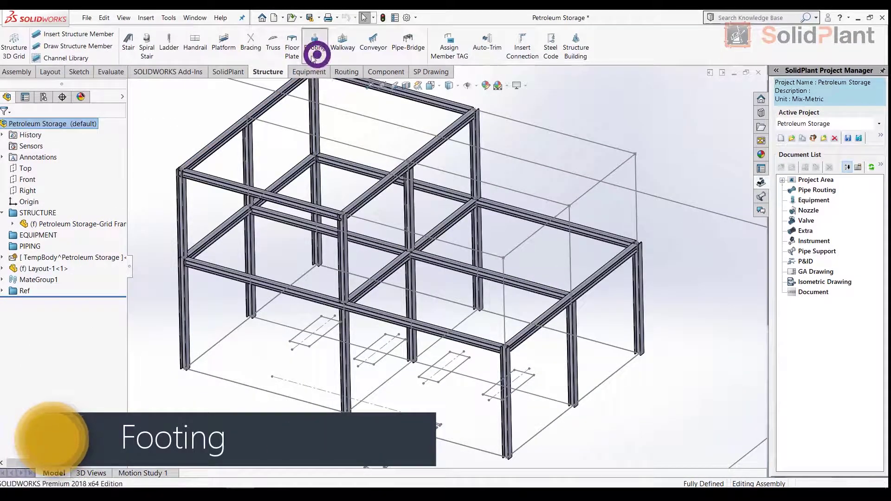
scroll(139, 394, "down", 5)
left_click(277, 318)
scroll(444, 292, "up", 6)
scroll(560, 327, "down", 7)
left_click(422, 302)
scroll(438, 283, "up", 4)
left_click(674, 355)
scroll(575, 300, "down", 3)
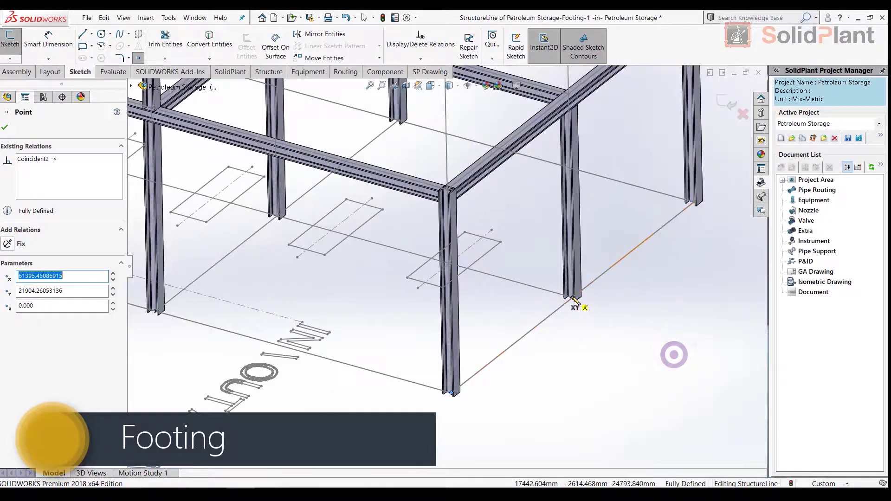
left_click(694, 202)
scroll(695, 202, "up", 3)
right_click(654, 93)
left_click(664, 101)
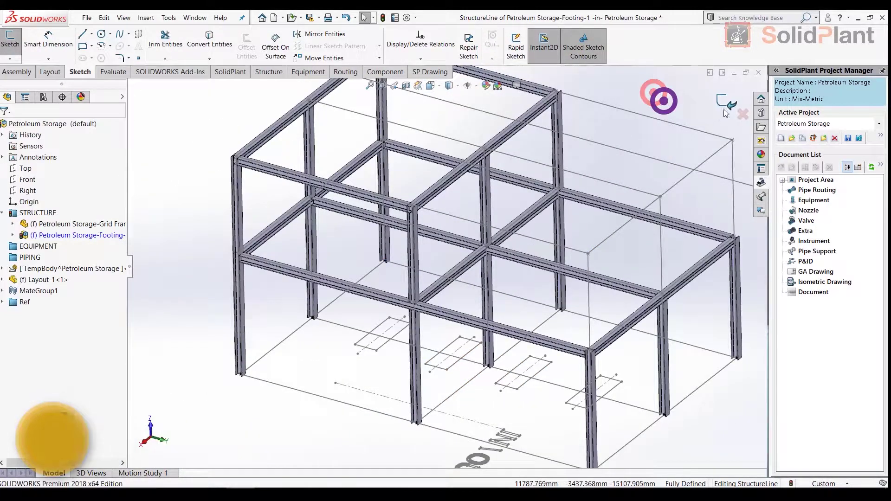
left_click(727, 105)
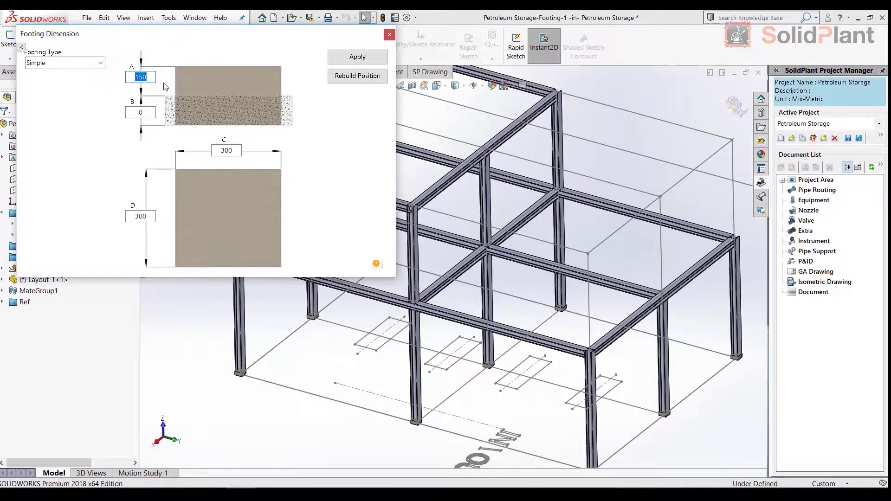
Change the footings to the Hexagon type with height A 200 and width C 450, and apply the dimensions.
left_click(103, 65)
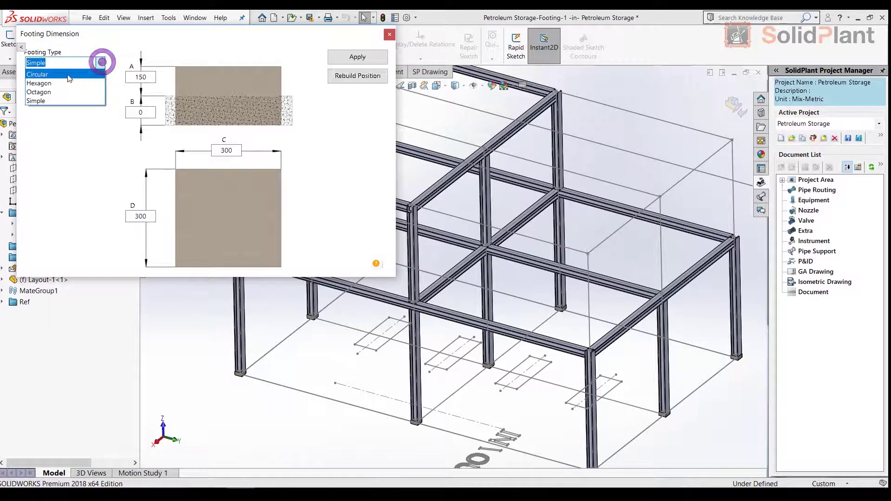
left_click(58, 84)
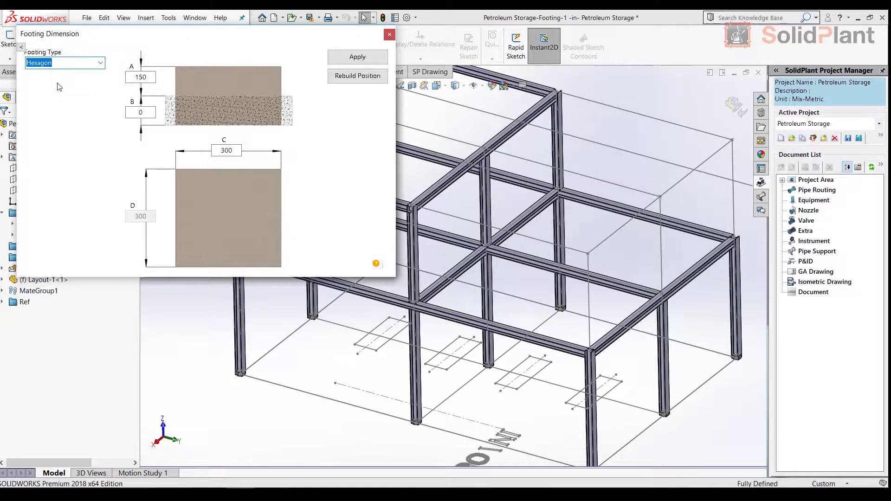
scroll(439, 448, "down", 6)
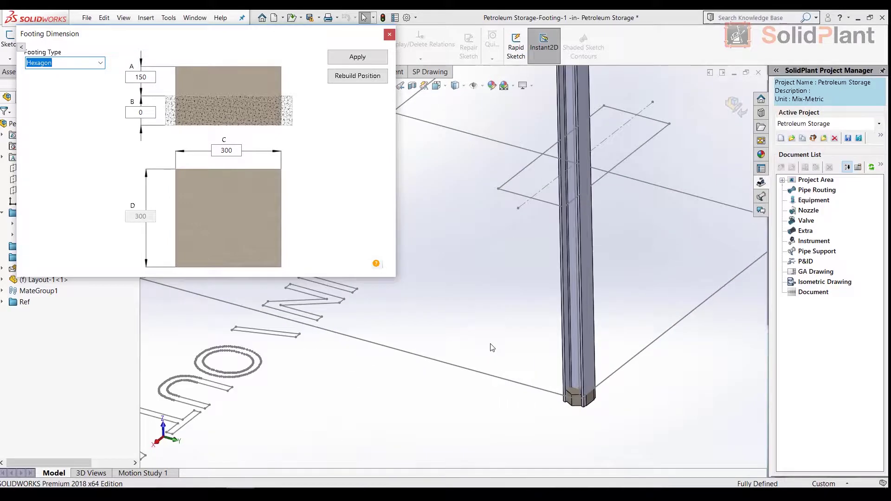
double_click(234, 150)
type("450")
left_click(339, 78)
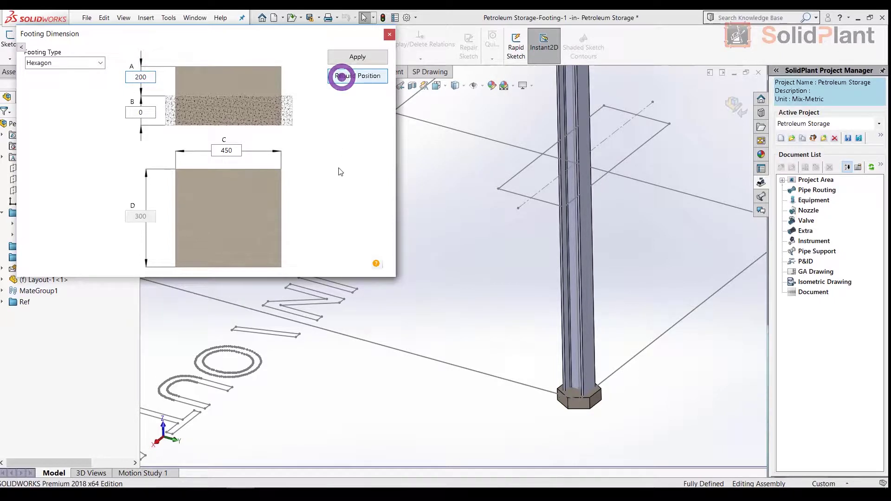
left_click(359, 57)
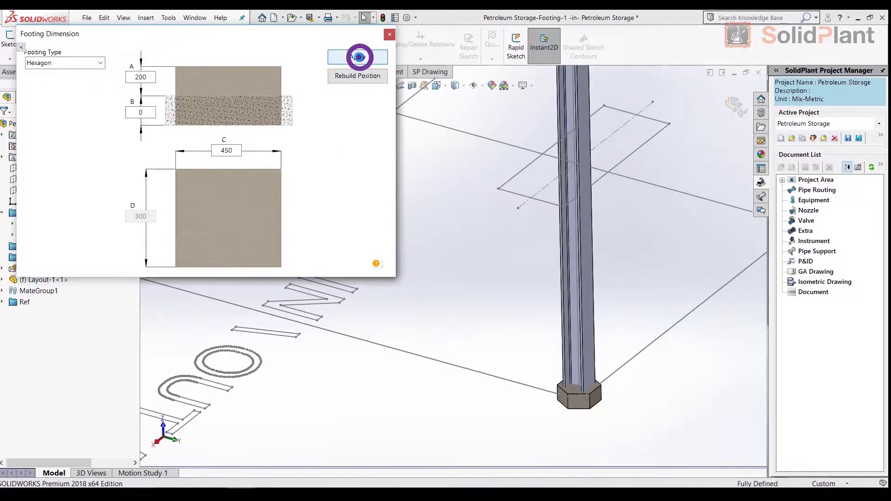
left_click(389, 38)
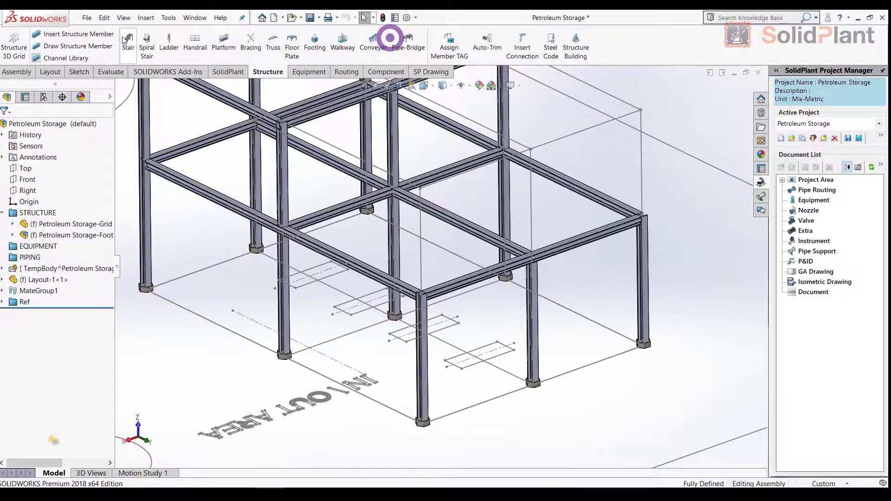
Draw a stair line about 1800 mm long on the lower level's end beam, starting at the corner column near the IN/OUT text.
left_click(126, 43)
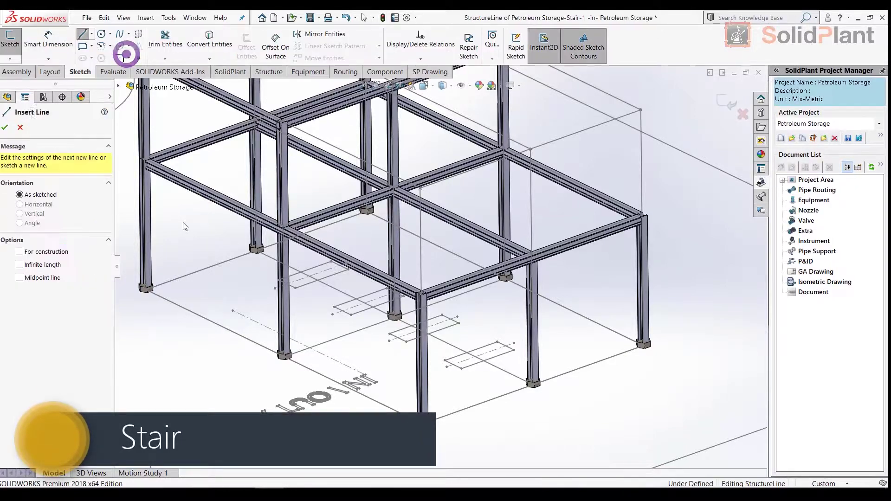
scroll(404, 320, "down", 6)
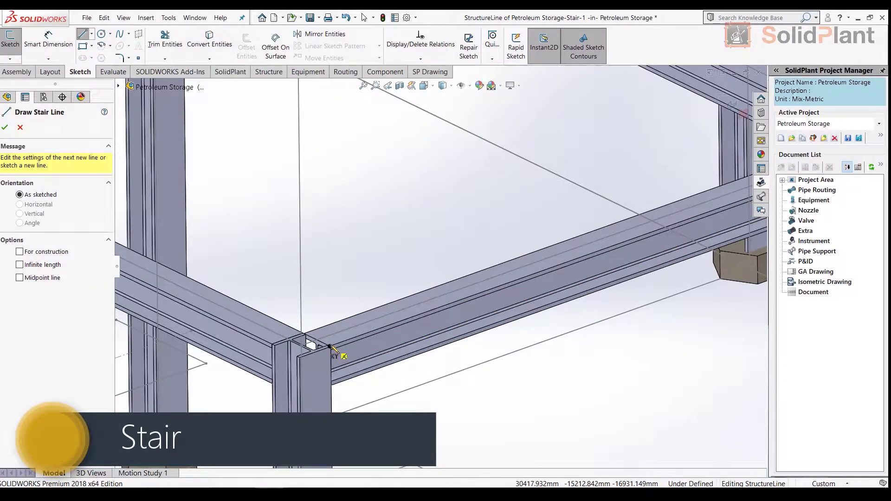
left_click(331, 345)
left_click(543, 271)
right_click(571, 368)
left_click(603, 373)
scroll(517, 366, "up", 5)
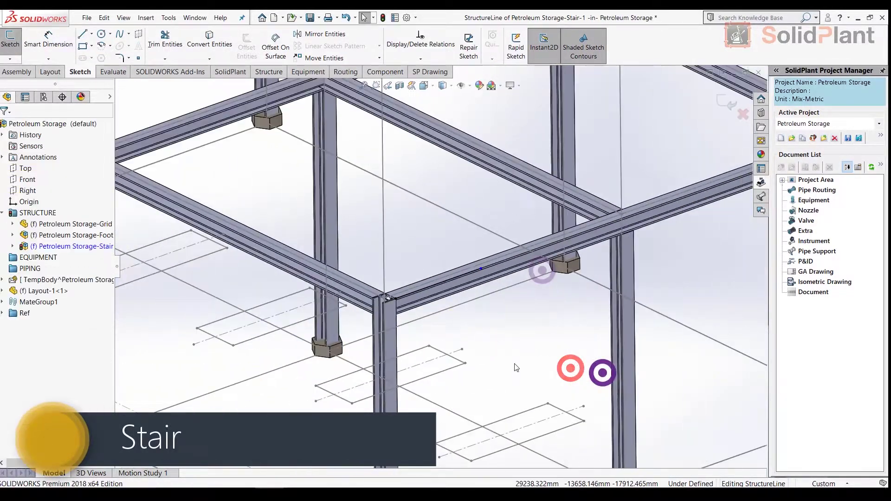
Dimension the stair line to 1200 mm and finish the sketch to generate the stair.
left_click(42, 37)
left_click(458, 276)
left_click(499, 333)
type("1200")
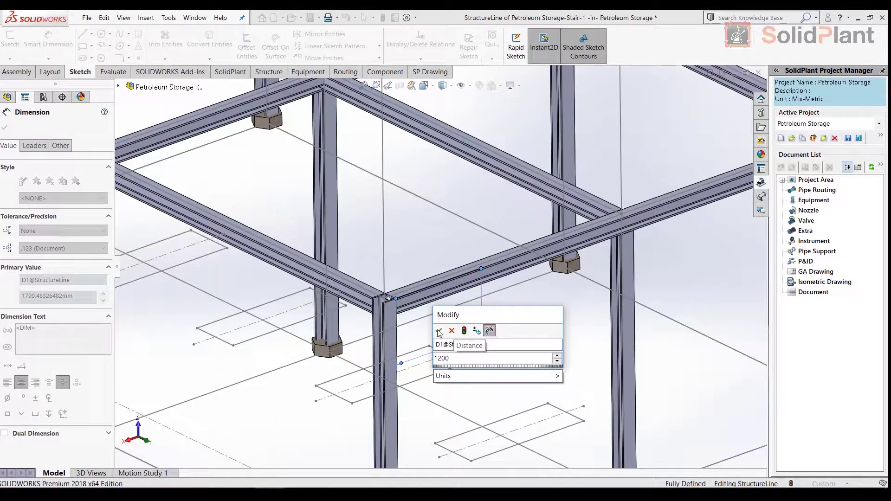
left_click(439, 333)
left_click(534, 318)
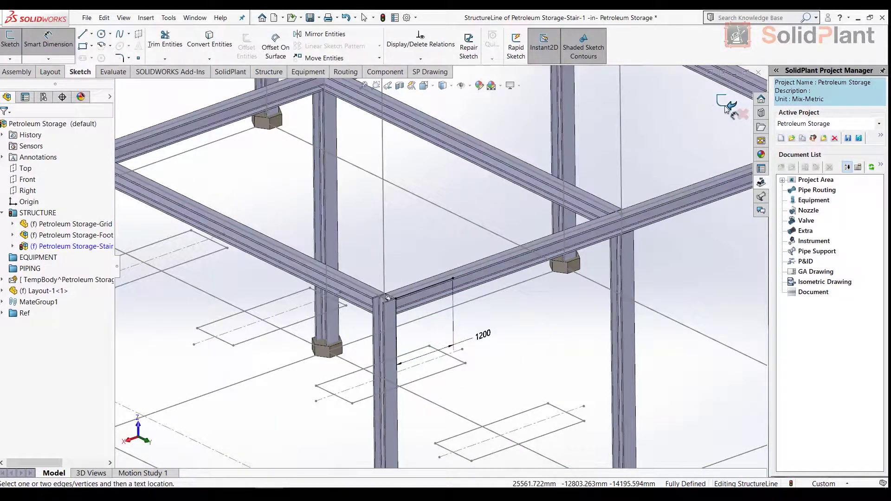
left_click(725, 106)
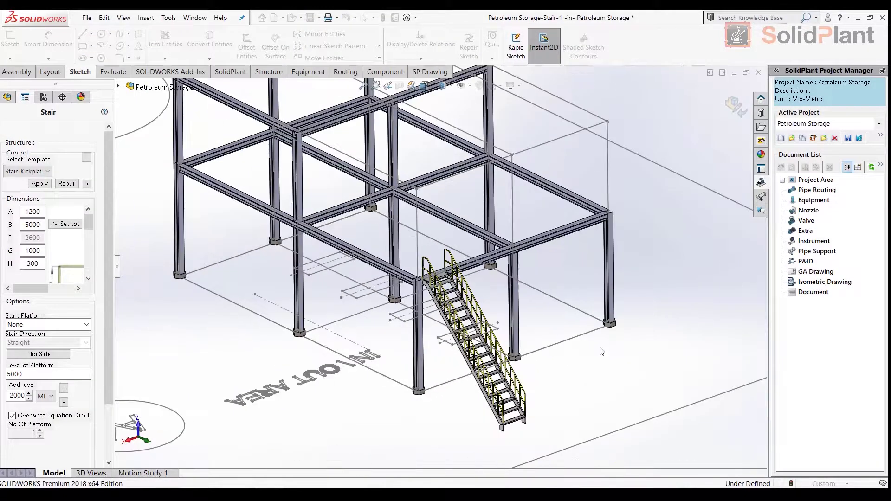
Split the stair's 5000 mm rise into two platform levels of 2500 mm each in its dimension settings.
scroll(302, 394, "up", 2)
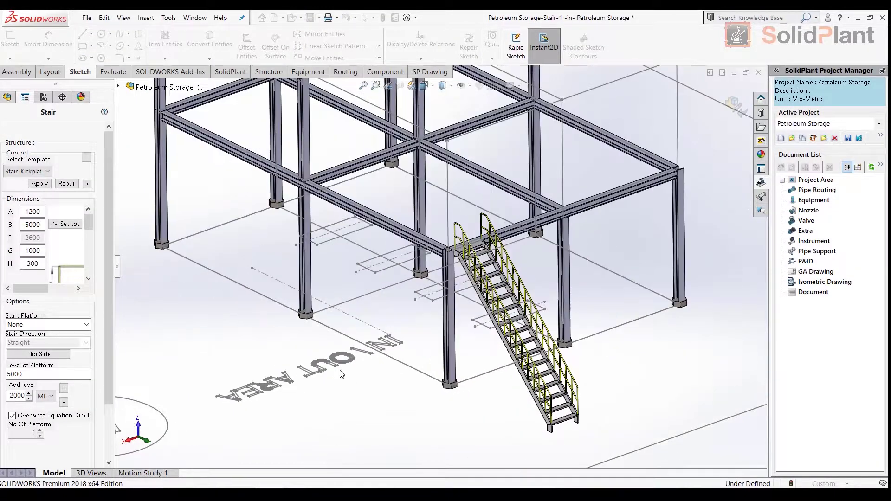
left_click(87, 184)
left_click(334, 110)
left_click_drag(230, 275, 210, 274)
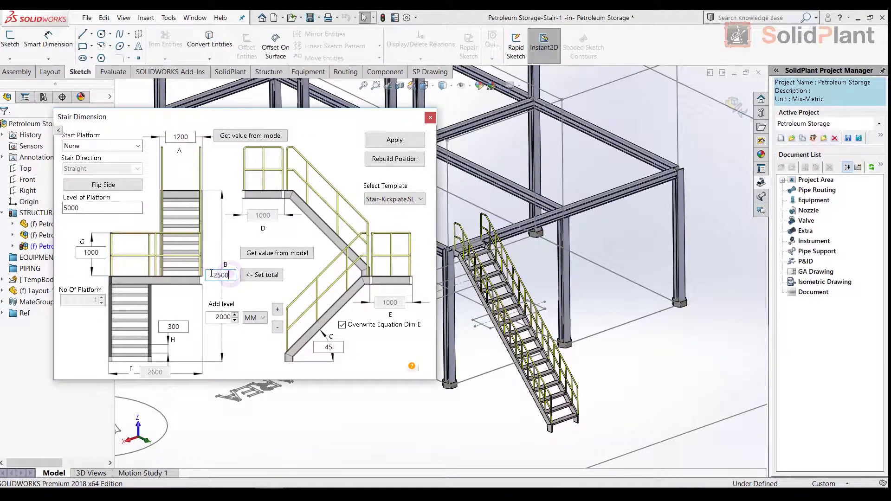
left_click(277, 309)
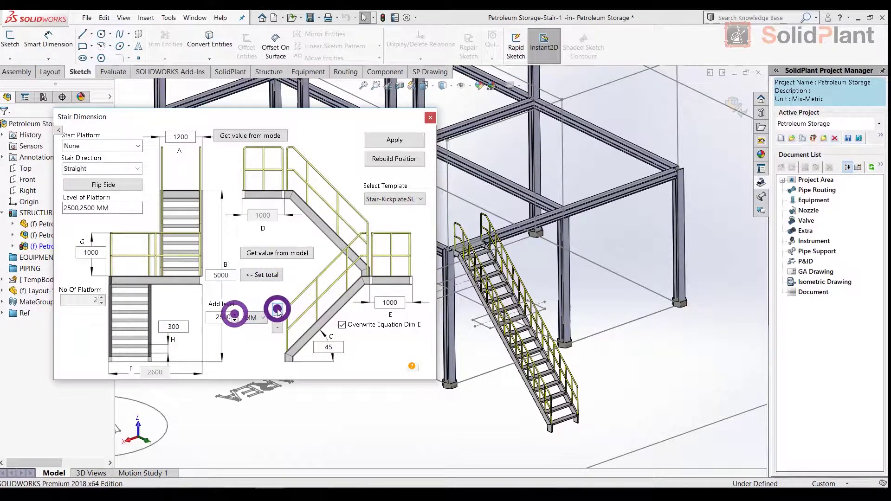
Add a start platform leading the stair alongside the beam, choose a direction turning the lower flight away from the frame, and rebuild its position.
left_click(136, 145)
left_click(104, 177)
left_click(135, 146)
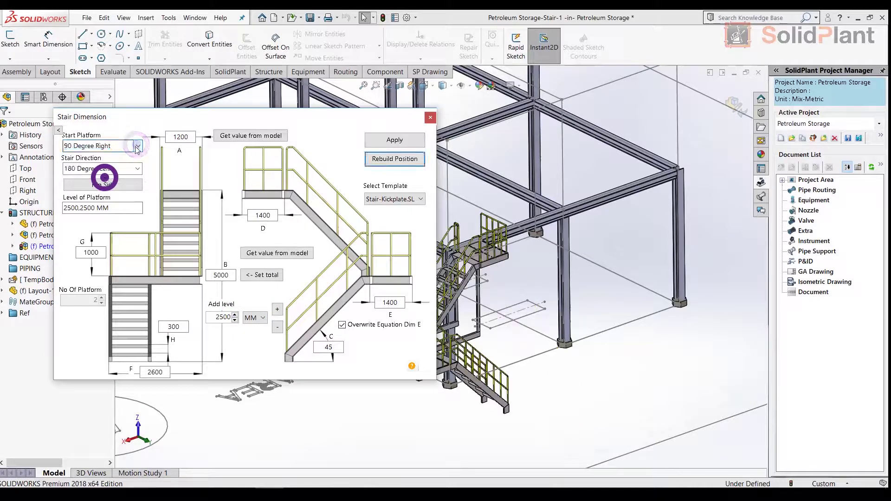
left_click(113, 183)
left_click(137, 169)
left_click(116, 208)
left_click(382, 160)
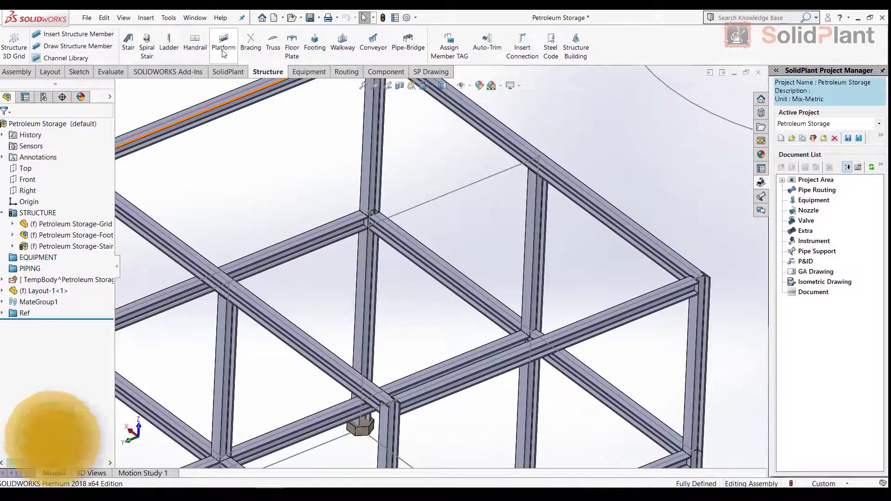
Draw a platform line about 7782 mm long across the upper level's end beam between the two column tops, and finish the sketch.
left_click(223, 49)
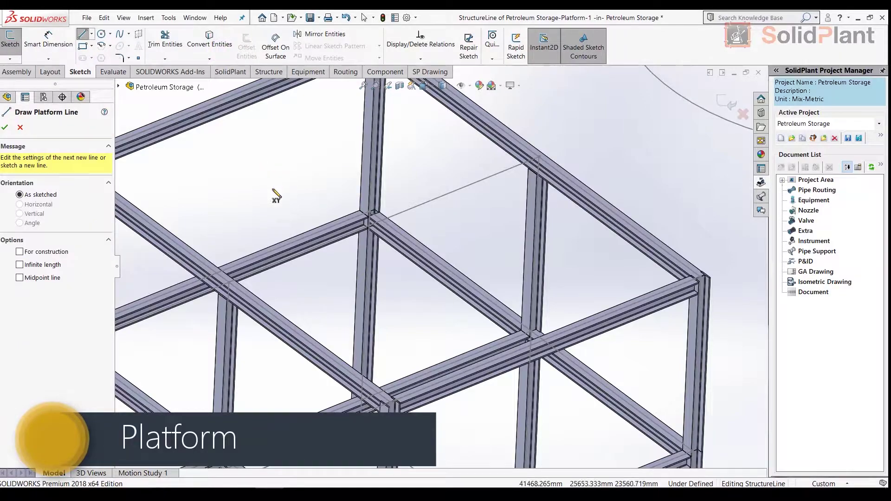
scroll(299, 255, "down", 5)
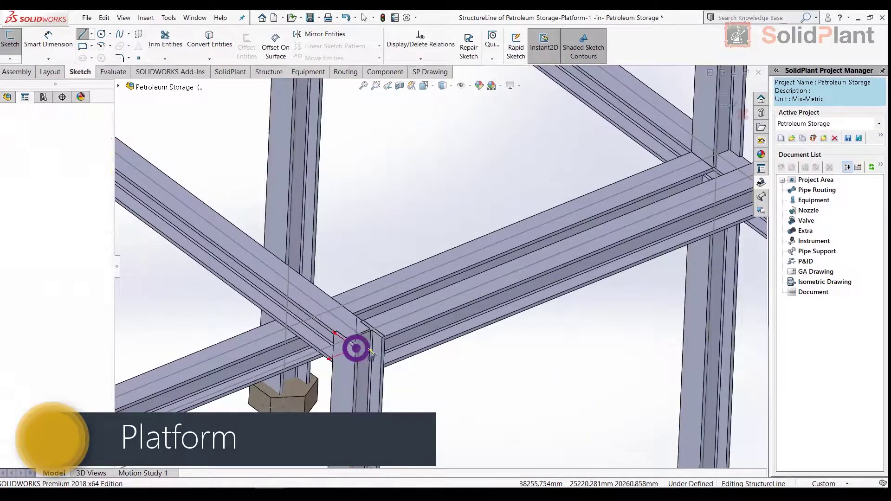
left_click(426, 333)
scroll(464, 301, "up", 5)
scroll(659, 204, "down", 6)
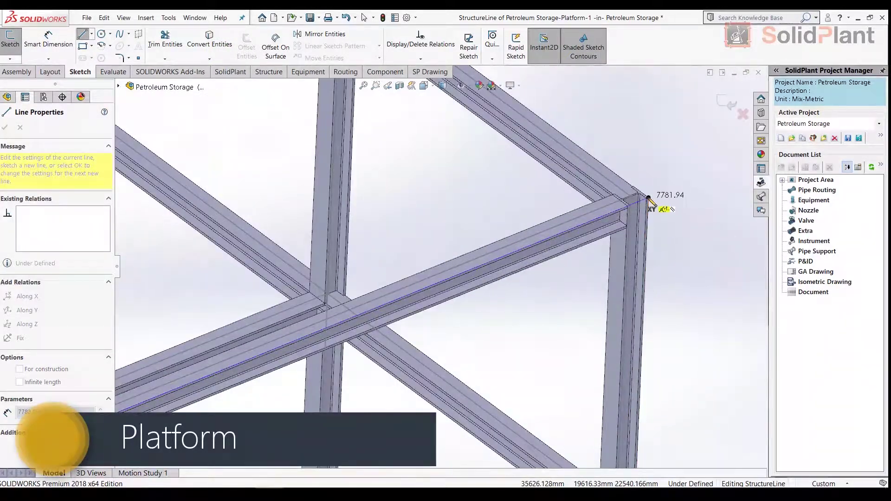
left_click(649, 199)
scroll(649, 199, "up", 5)
right_click(562, 304)
left_click(589, 315)
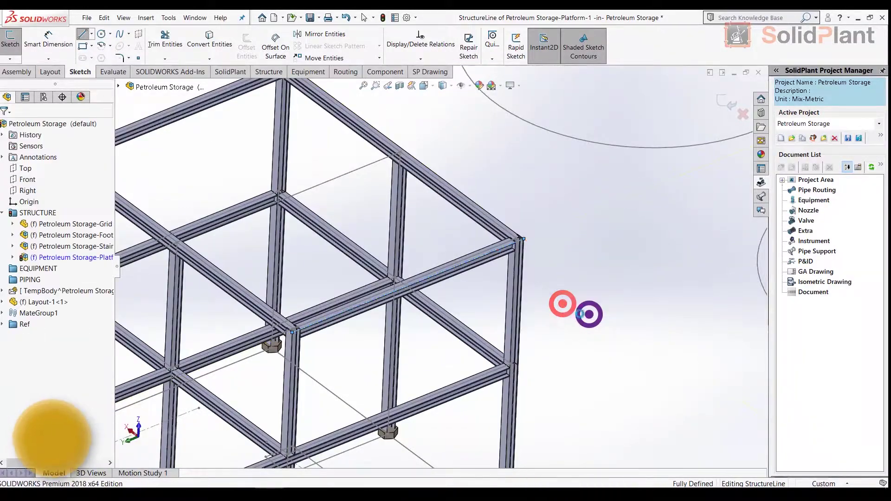
scroll(534, 328, "down", 2)
left_click(727, 104)
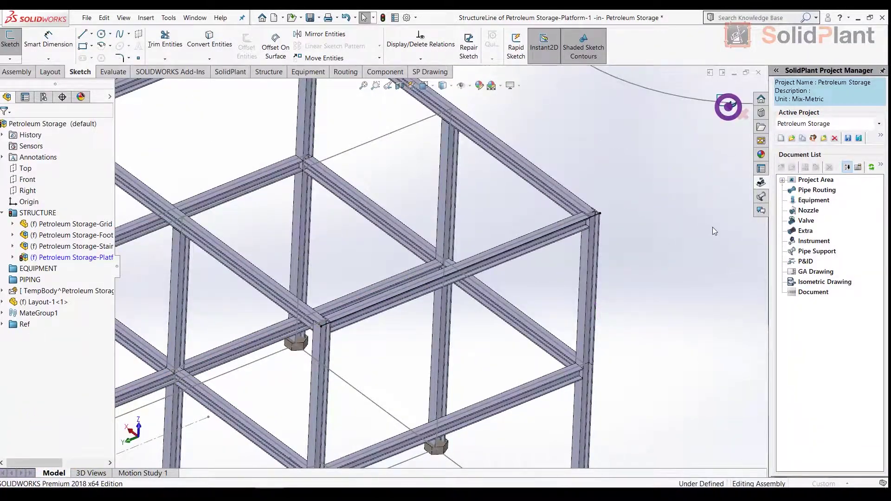
Open the platform's full dimension settings, apply them, and finish the platform.
left_click(110, 184)
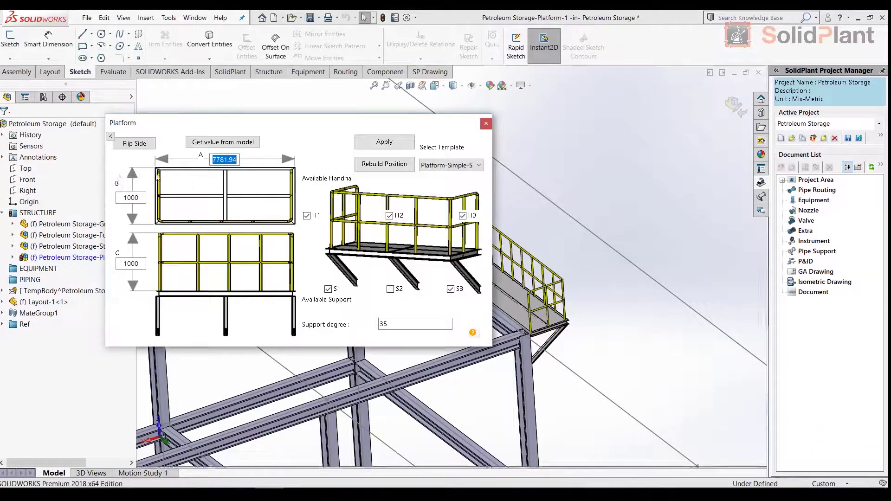
left_click_drag(405, 128, 241, 159)
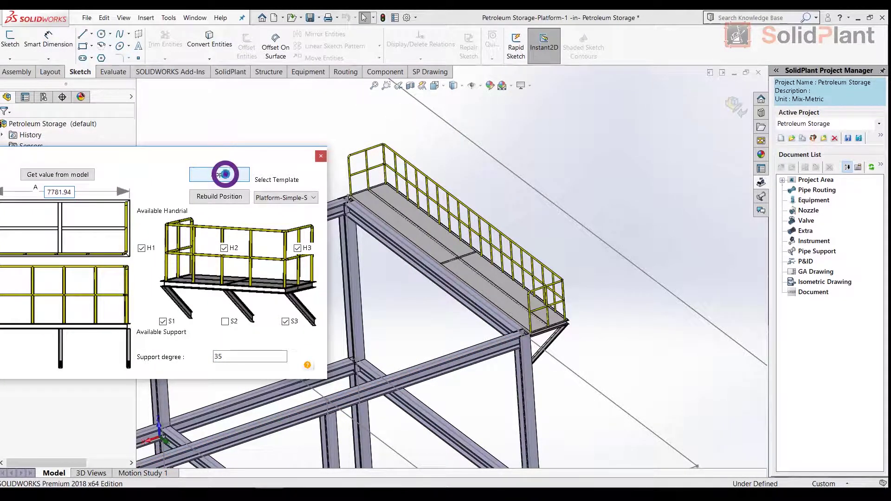
left_click(322, 158)
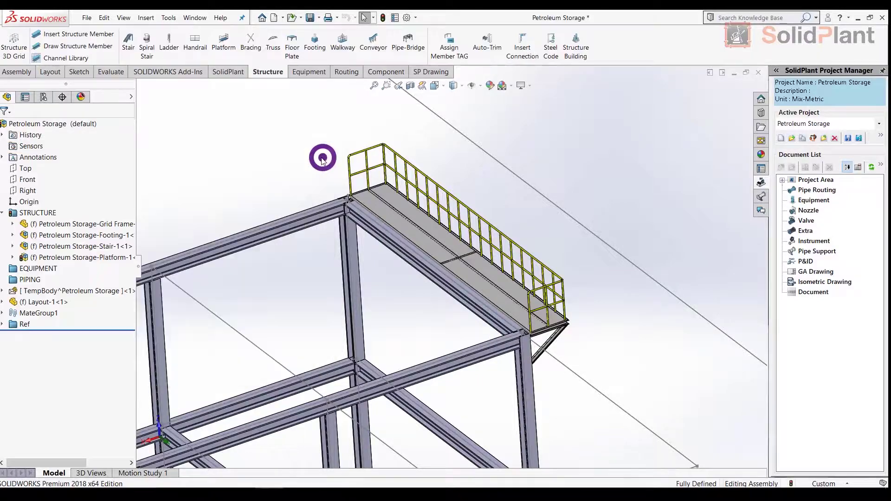
Start a handrail and draw its first line along the lower level's long side beam, from the corner column beside the stair to the far column.
left_click(191, 49)
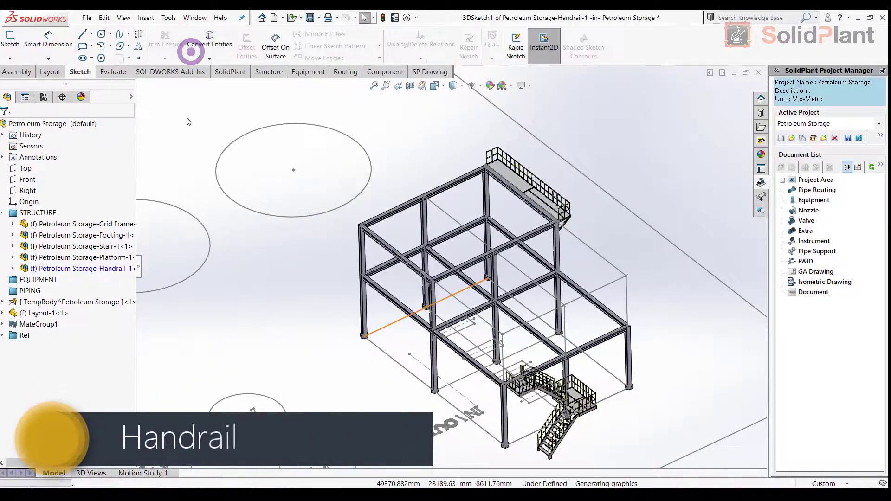
scroll(526, 344, "down", 10)
left_click(526, 344)
scroll(407, 220, "up", 8)
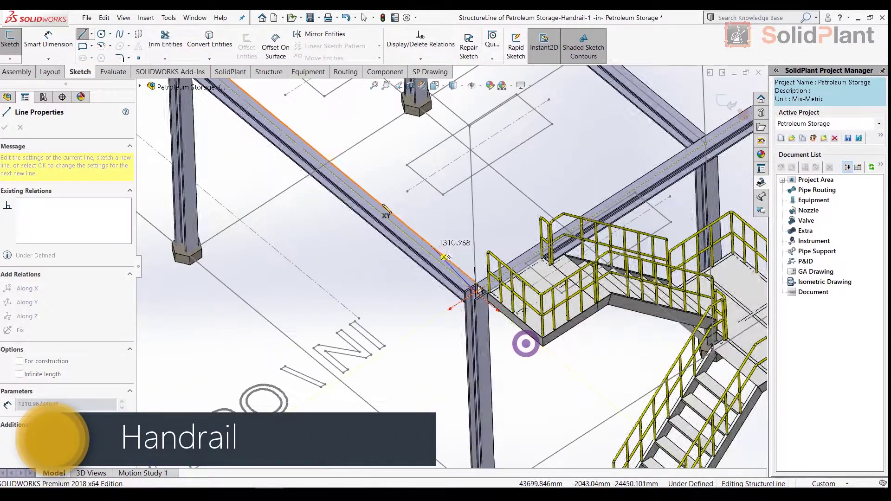
scroll(371, 241, "down", 10)
scroll(334, 283, "down", 3)
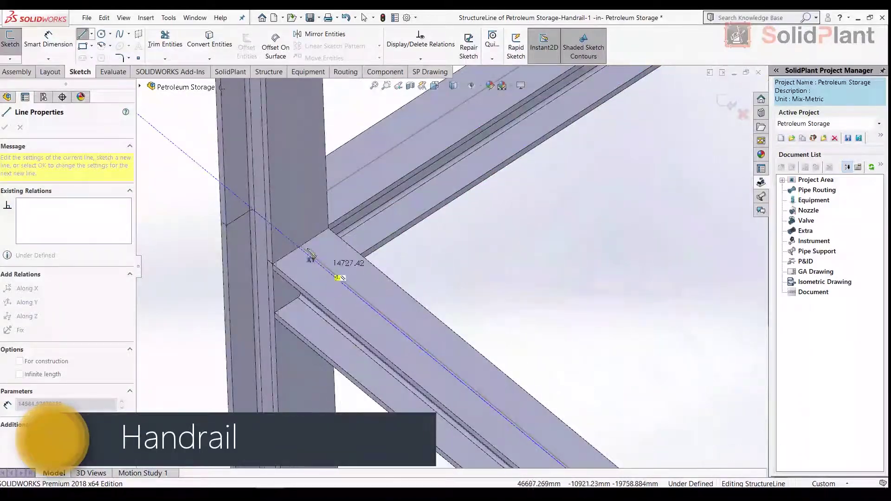
scroll(277, 224, "up", 8)
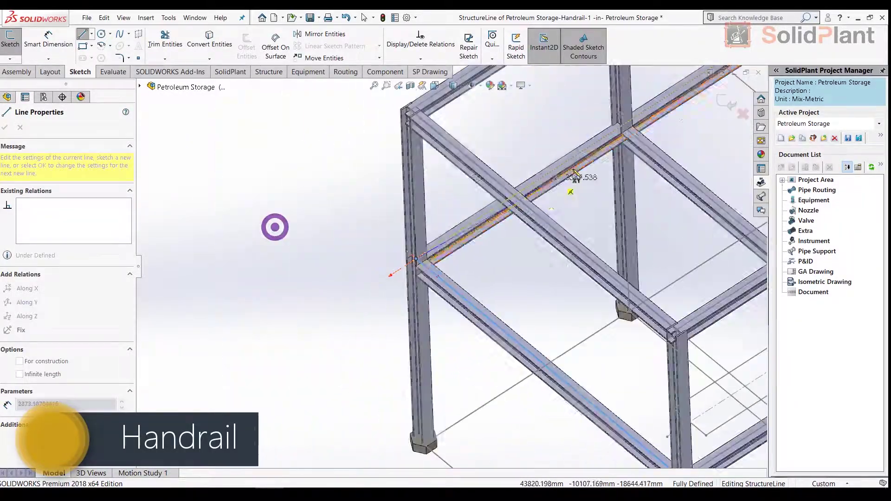
Continue the handrail line around the remaining lower-level perimeter beams and end it at the stair's start platform railing.
scroll(390, 371, "down", 6)
left_click(385, 370)
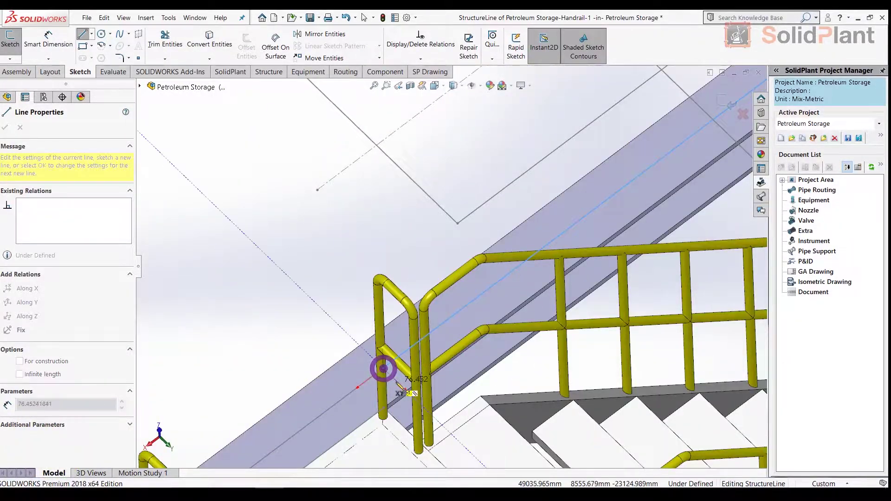
right_click(398, 383)
left_click(424, 396)
scroll(409, 394, "up", 5)
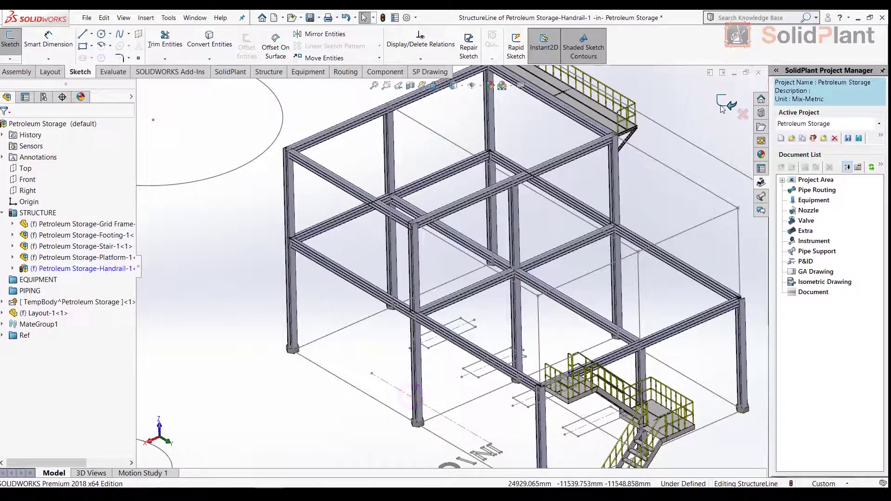
Finish the perimeter handrail sketch, set 75 equally spaced railings, rebuild the handrail's position, and apply the dimensions.
left_click(715, 121)
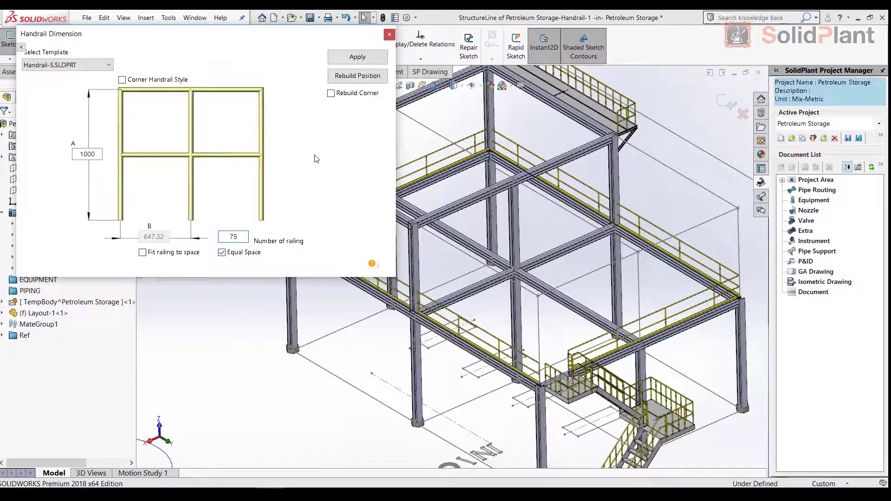
left_click_drag(281, 31, 265, 60)
left_click(359, 107)
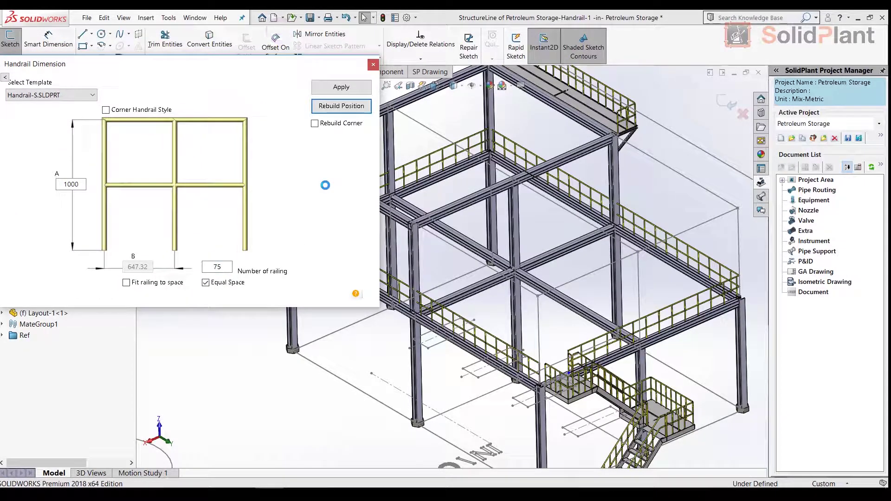
scroll(677, 334, "down", 4)
scroll(613, 209, "up", 2)
left_click(349, 89)
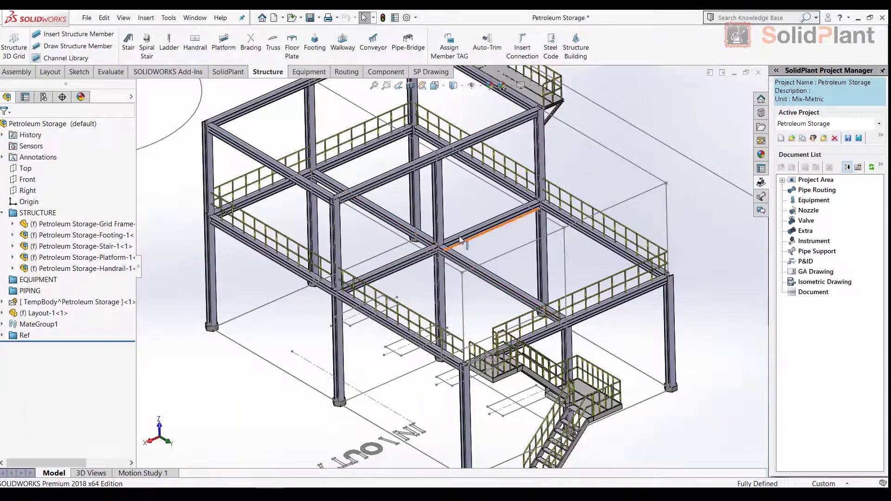
Start a floor plate, draw its corner rectangle over the whole lower level between opposite corner columns, and finish the sketch.
scroll(463, 219, "down", 6)
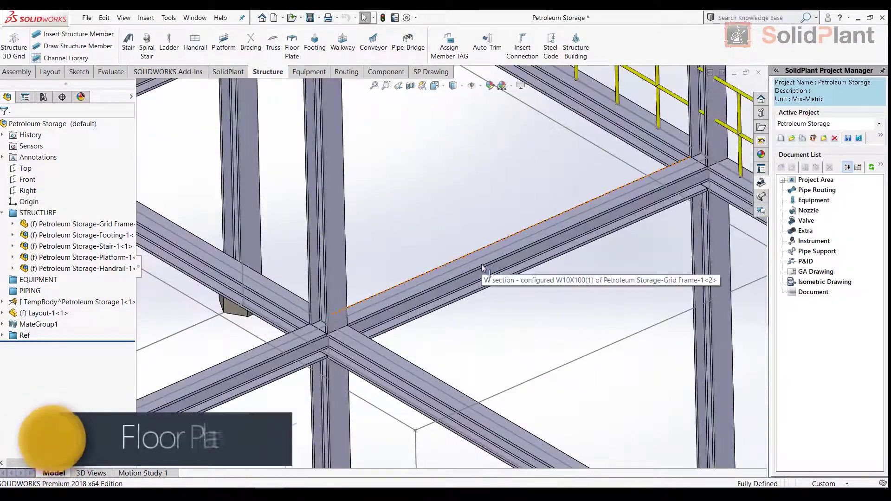
scroll(481, 264, "down", 3)
left_click(510, 252)
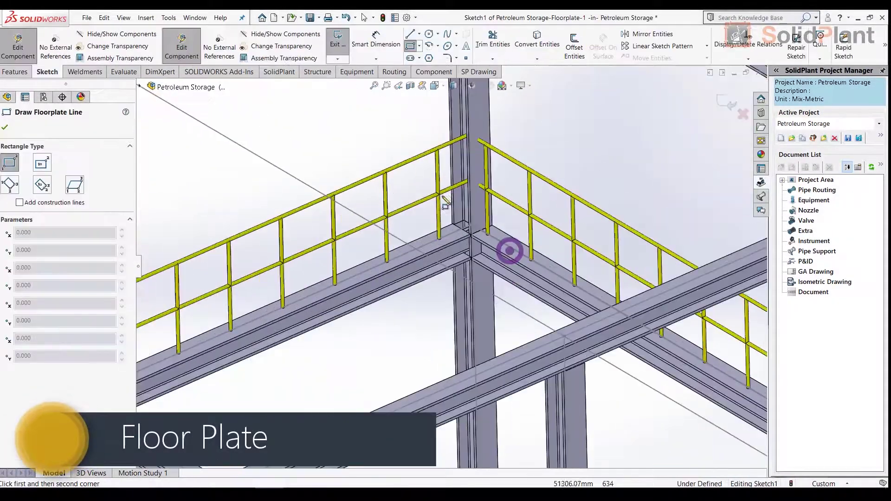
left_click(474, 227)
scroll(474, 221, "up", 5)
scroll(483, 325, "down", 5)
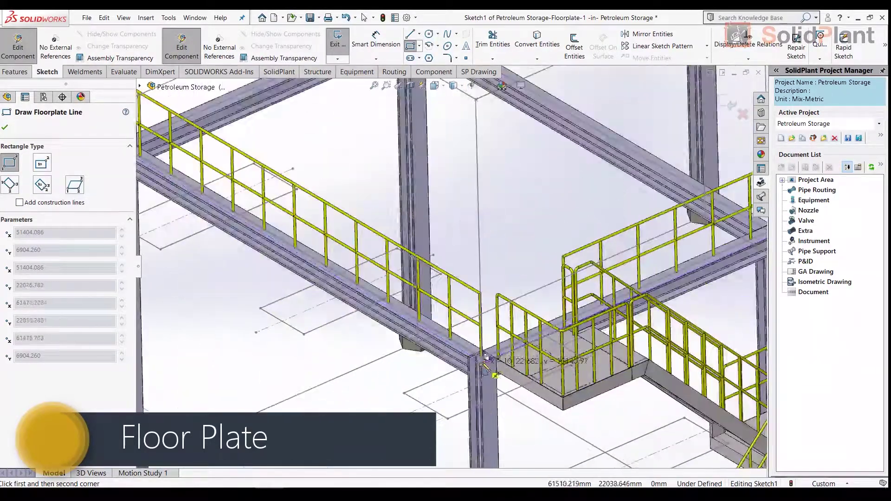
left_click(485, 360)
scroll(482, 360, "up", 6)
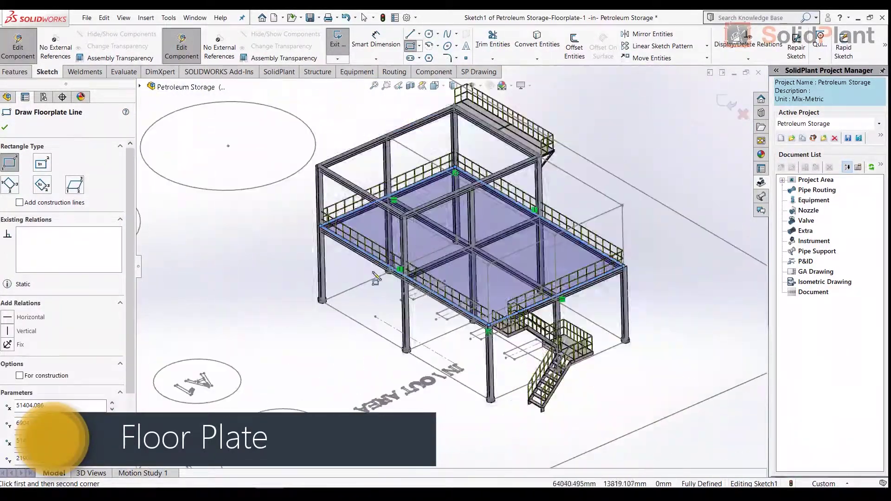
right_click(260, 276)
left_click(261, 275)
left_click(726, 107)
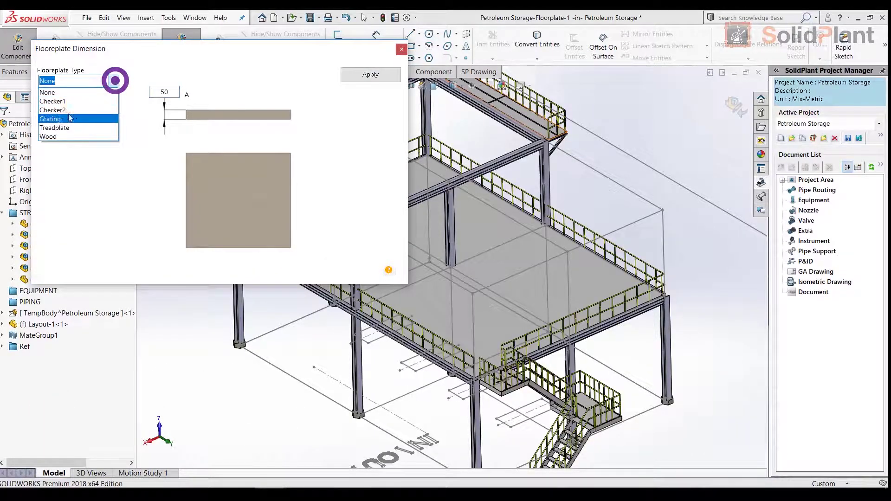
Try the Checker1, Checker2 and Grating floor plate types, and set the floor plate type to Treadplate.
left_click(73, 102)
left_click(86, 111)
scroll(448, 383, "down", 6)
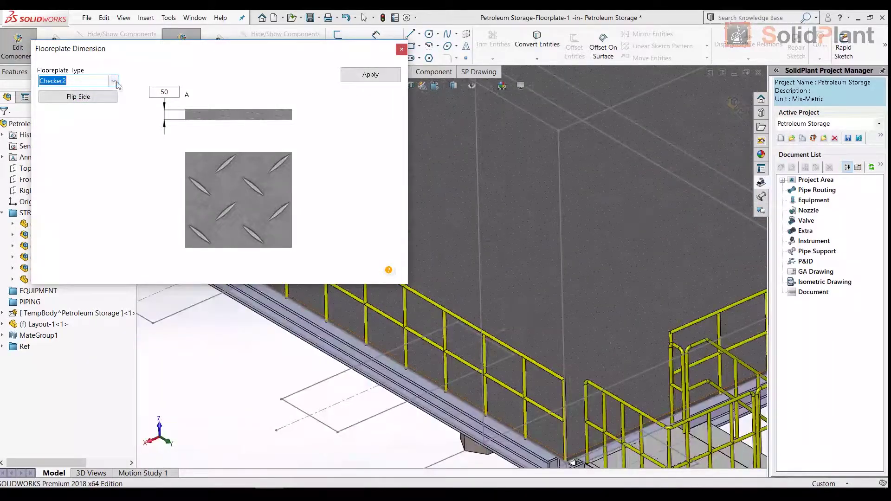
left_click(68, 119)
left_click(117, 80)
left_click(67, 127)
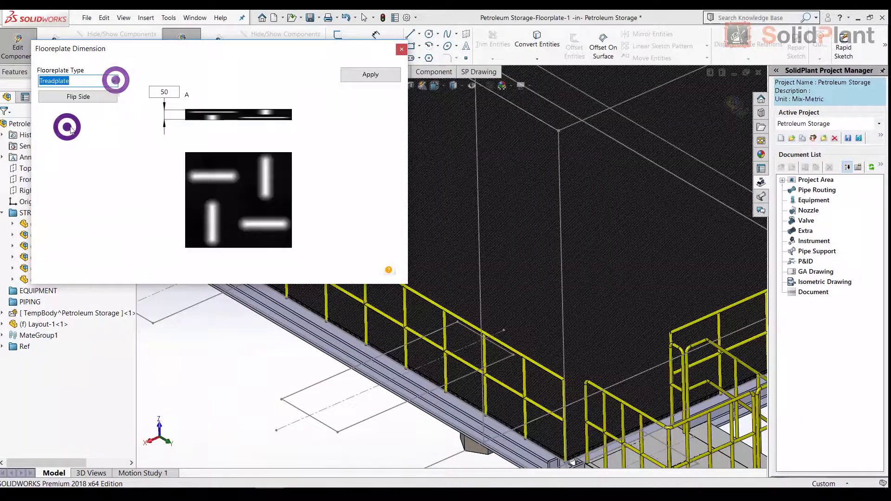
scroll(514, 292, "up", 8)
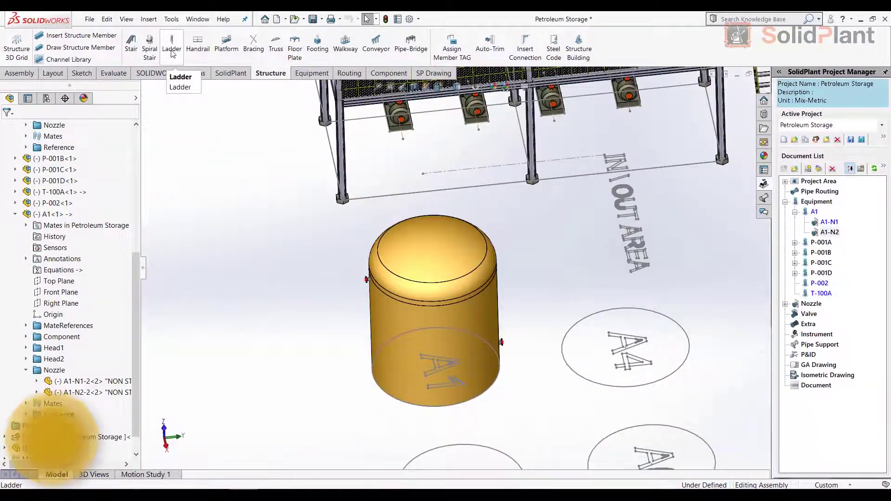
Start a ladder and draw its line about 703 mm long at the upper rim of tank A1.
left_click(168, 45)
scroll(445, 297, "down", 5)
left_click(411, 310)
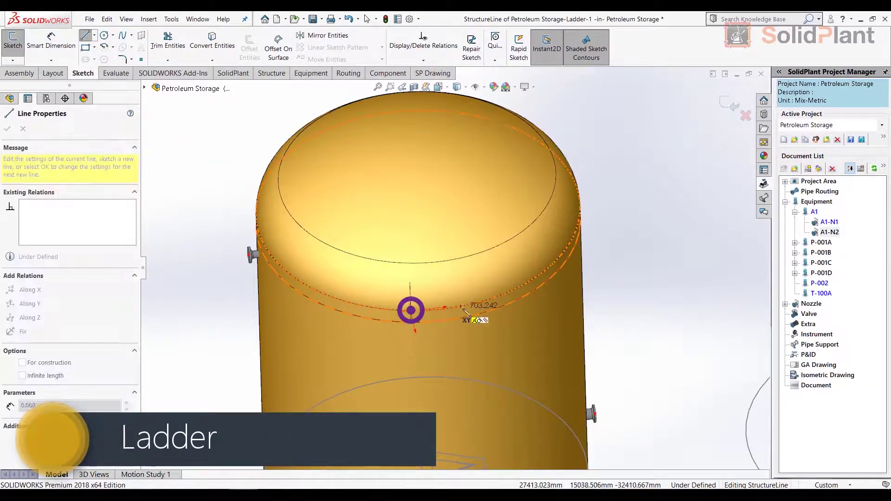
left_click(461, 306)
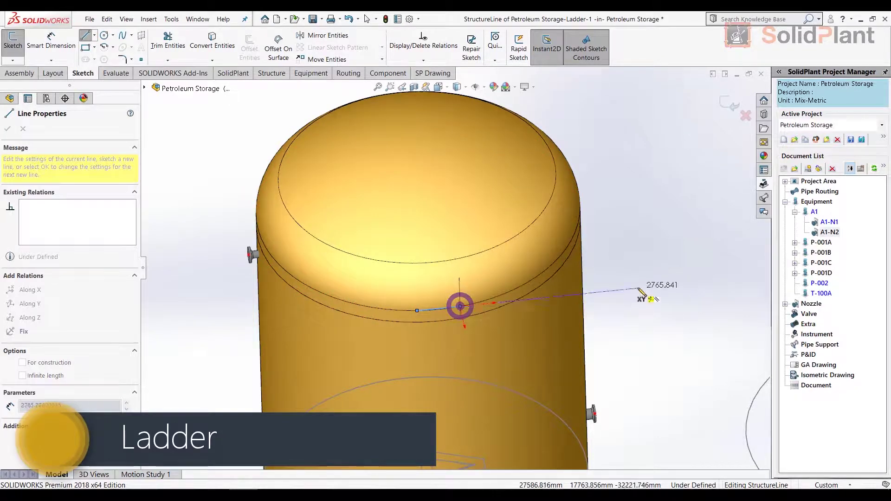
right_click(618, 342)
left_click(627, 352)
scroll(627, 353, "up", 6)
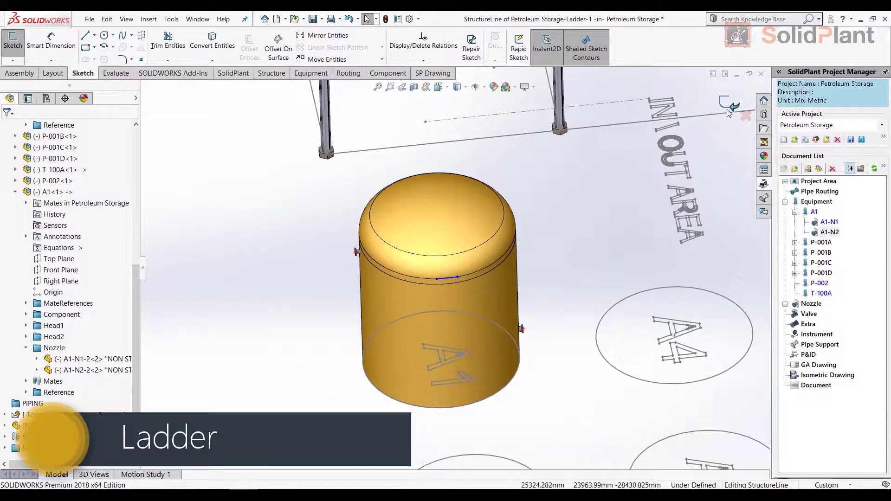
Finish the ladder sketch, set dimension A to 850 mm with the cage shown, rebuild the ladder's position, and close its dimension settings.
left_click(731, 106)
left_click(159, 184)
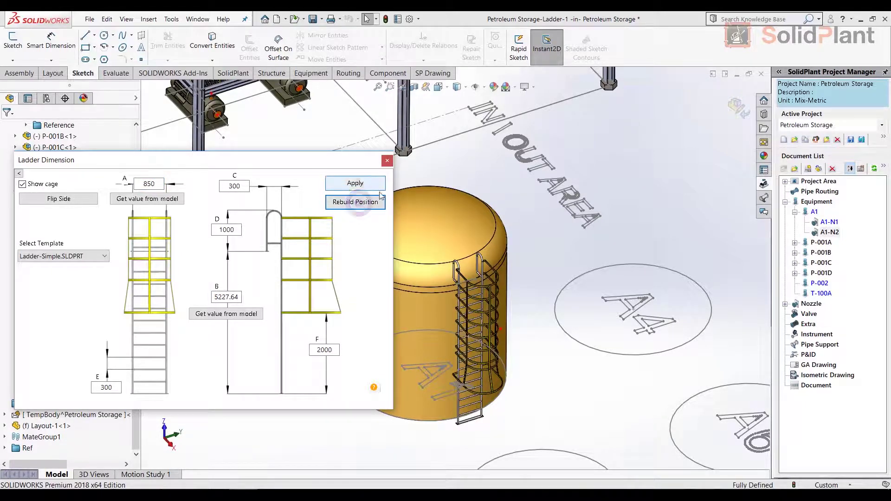
left_click(387, 161)
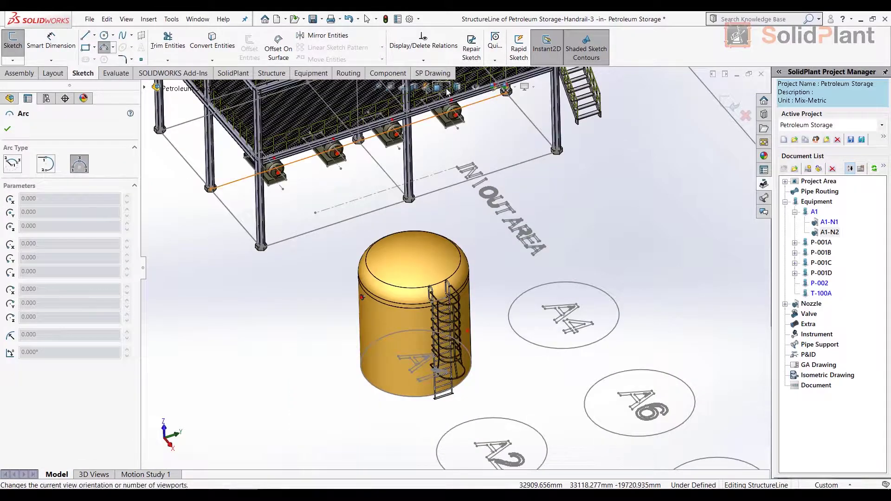
In Top view, draw a 3-point handrail arc of 2500 mm radius around tank A1's rim, from one side of the ladder to the other.
left_click(446, 88)
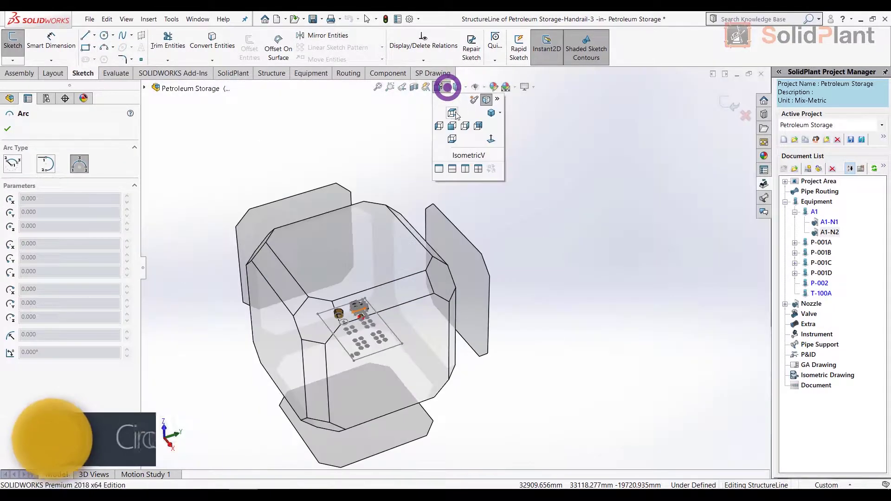
left_click(449, 109)
scroll(474, 263, "down", 9)
left_click(113, 49)
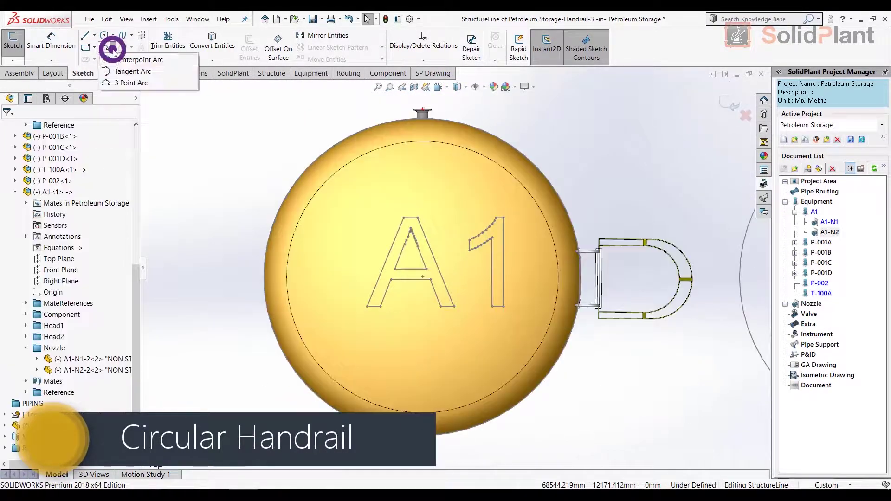
left_click(122, 81)
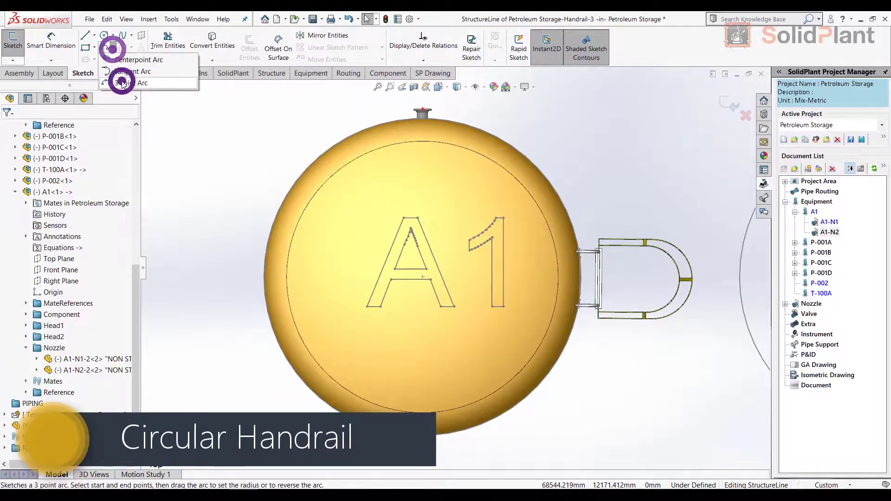
left_click(576, 245)
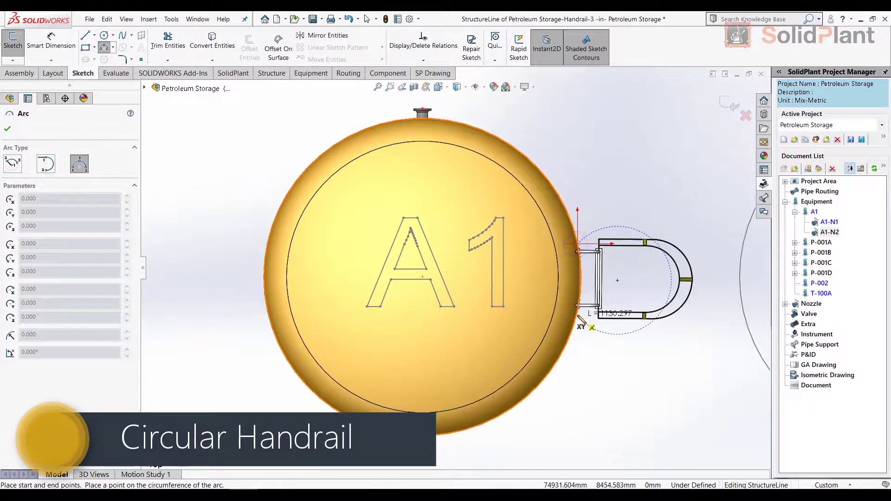
left_click(576, 314)
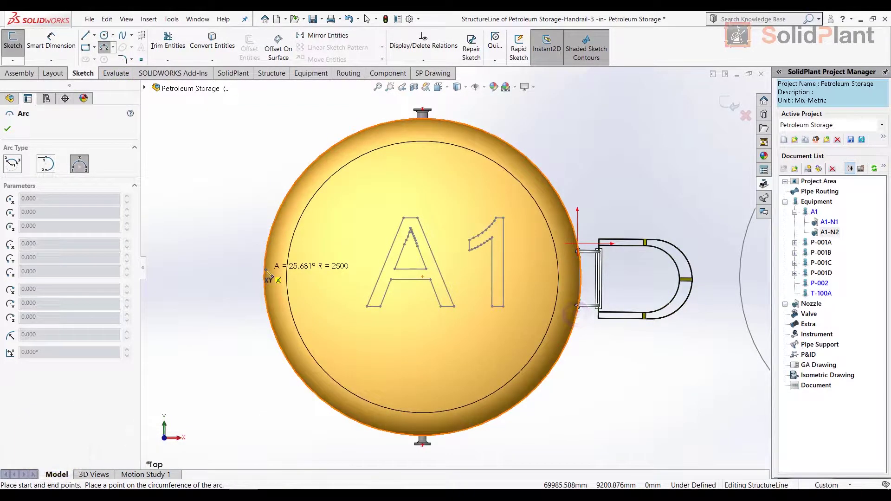
left_click(269, 274)
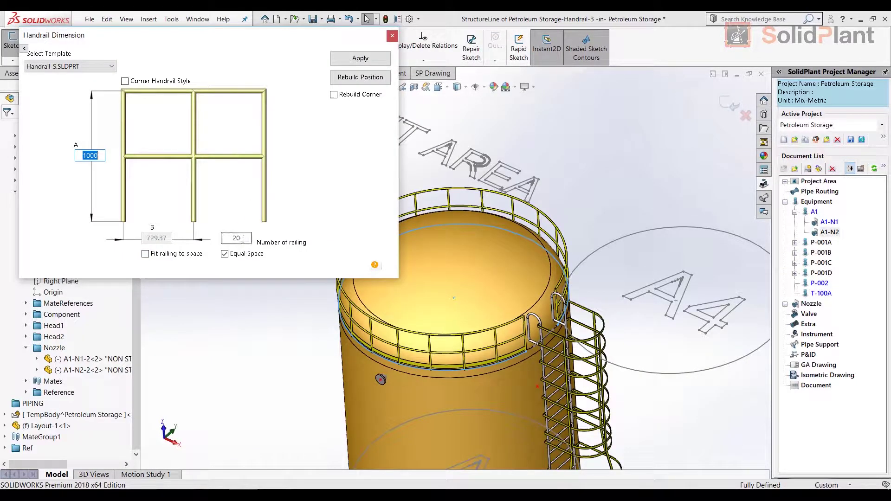
Set the circular handrail's number of railings to 35, apply it, and close the handrail settings.
type("5")
key("Tab")
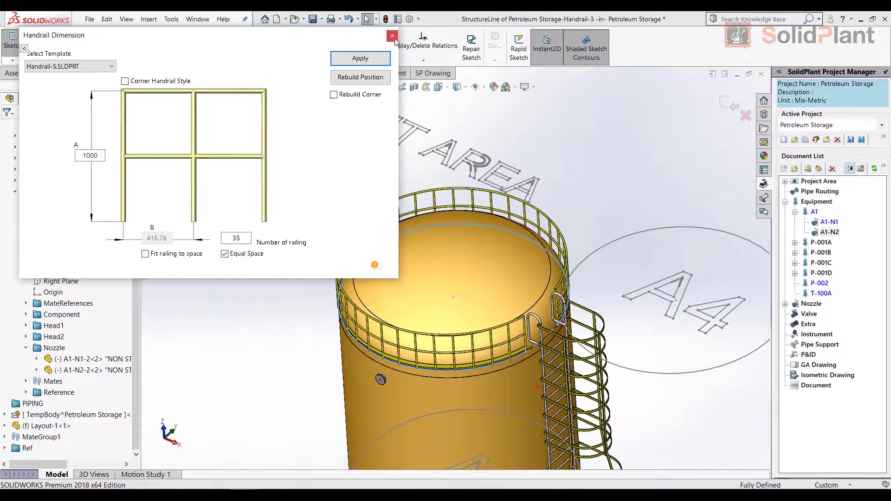
left_click(393, 37)
left_click(211, 176)
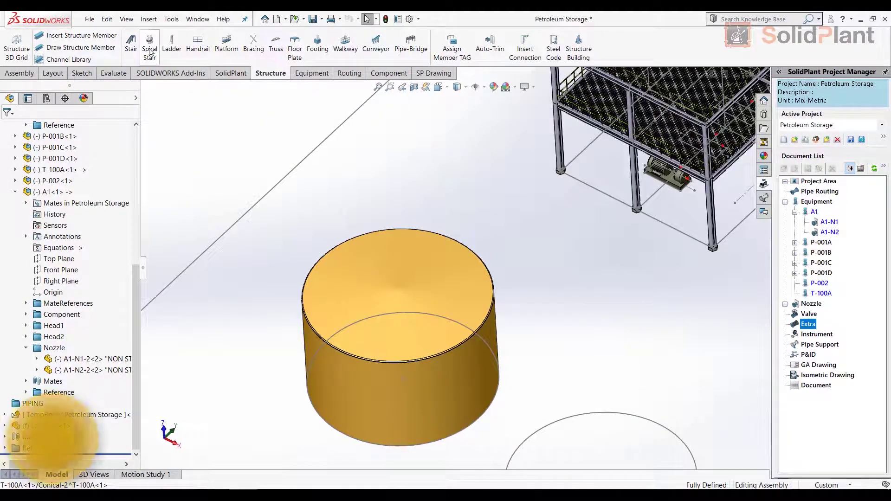
Add a spiral stair around the large flat-topped tank, using a 10000 mm diameter circle and a 6000 mm height.
left_click(152, 52)
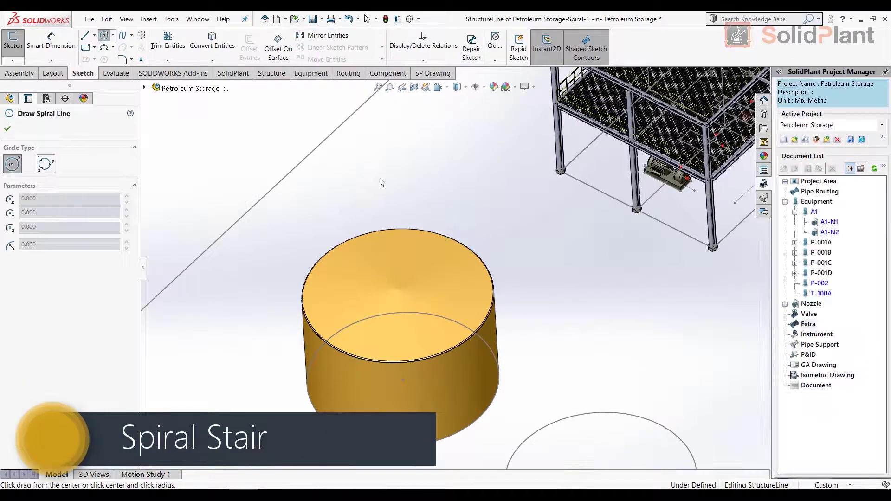
left_click(408, 363)
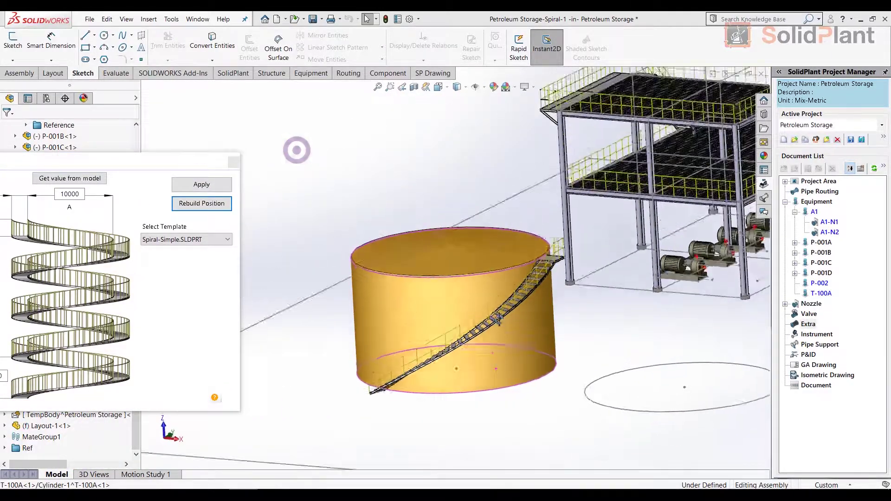
middle_click_drag(499, 319, 413, 331)
left_click(234, 162)
mouse_move(500, 232)
middle_mouse_down()
mouse_move(502, 265)
mouse_move(456, 335)
middle_mouse_up()
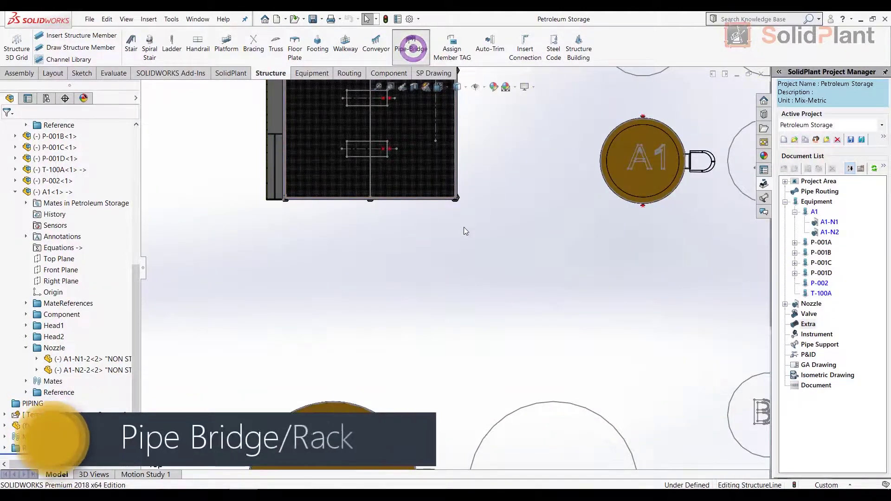
Draw a straight pipe bridge line about 8678 mm long between the structure's end and the large tank.
left_click(362, 230)
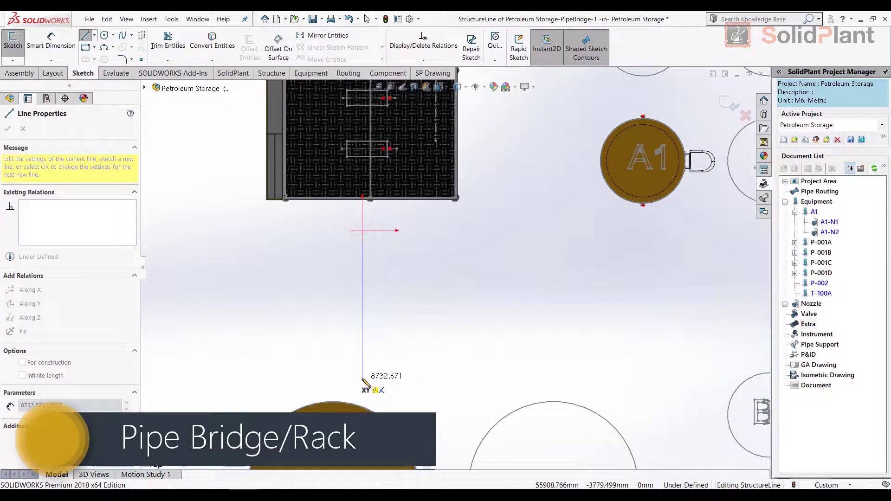
left_click(362, 378)
right_click(450, 361)
left_click(471, 367)
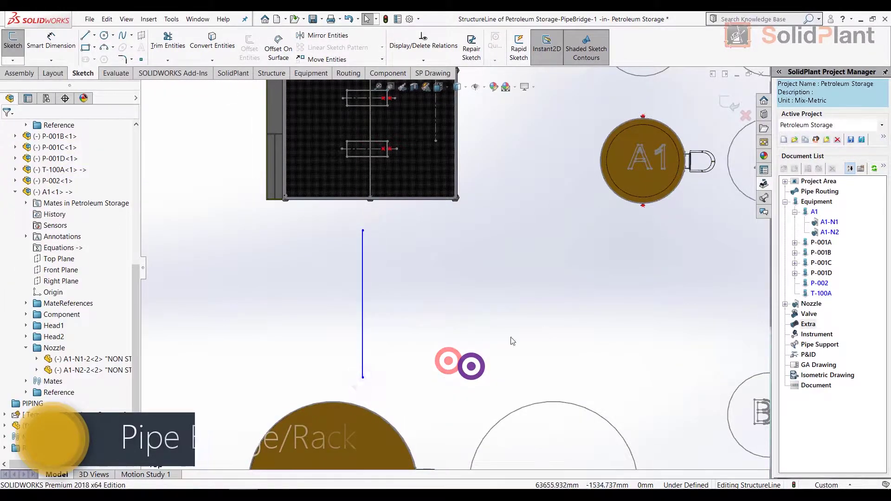
Finish the pipe bridge sketch, set dimension E to 8500 mm, and rebuild the pipe bridge's position.
mouse_move(445, 333)
middle_mouse_down()
mouse_move(414, 294)
mouse_move(418, 219)
mouse_move(411, 225)
middle_mouse_up()
scroll(280, 236, "down", 1)
left_click(728, 107)
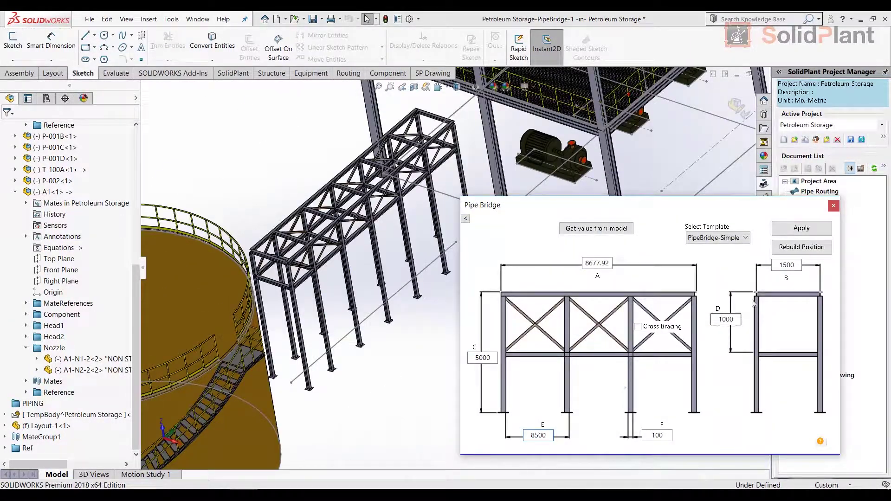
left_click(810, 250)
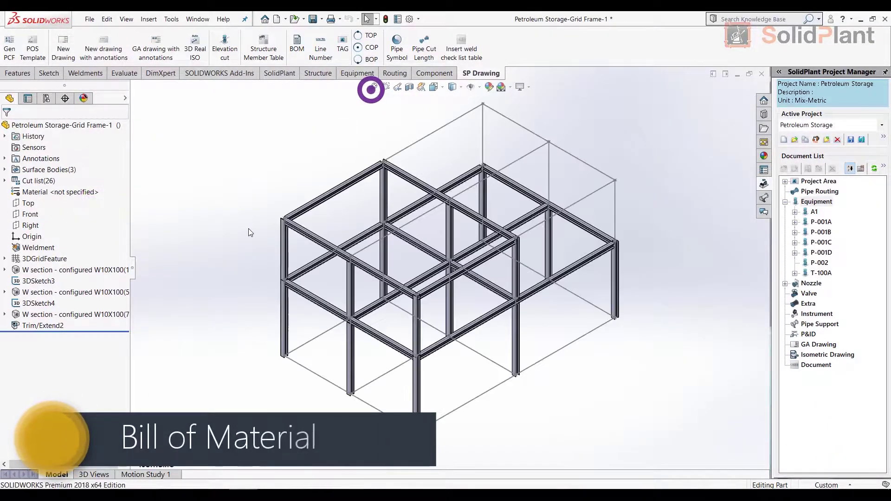
Update the grid frame part's cut list and open Assign Member Tag for its structural members.
right_click(44, 182)
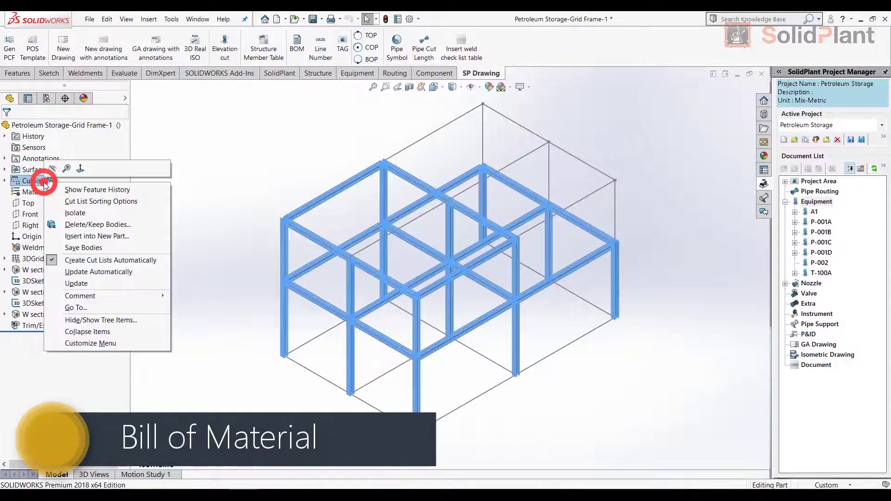
left_click(77, 284)
left_click(177, 260)
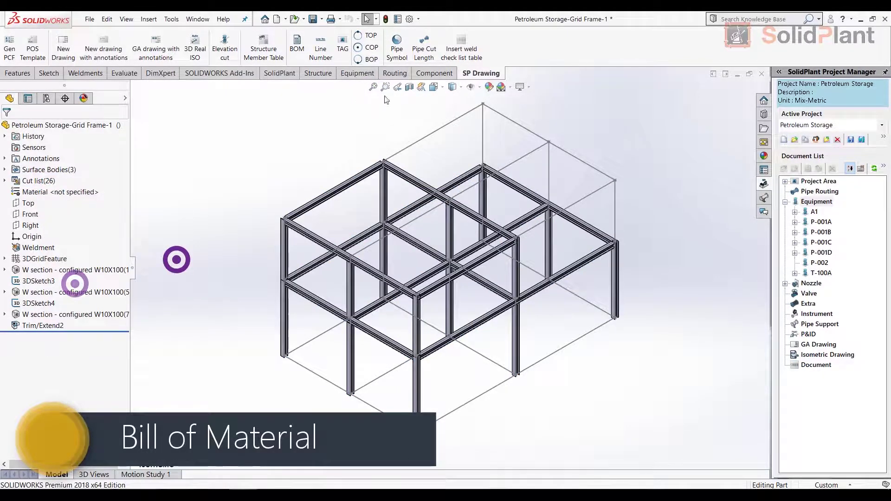
left_click(322, 74)
left_click(453, 51)
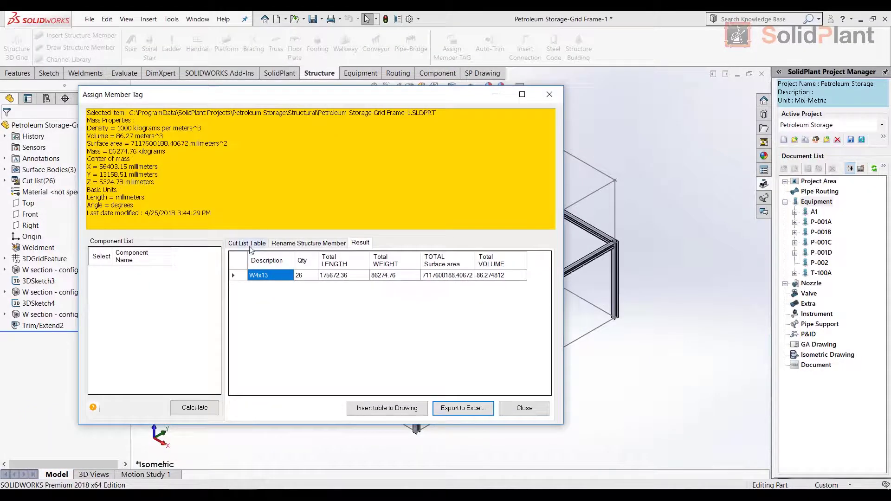
Review the members, materials, lengths and weights in the cut list table, and export the calculated result to Excel as cutlist.
left_click(248, 244)
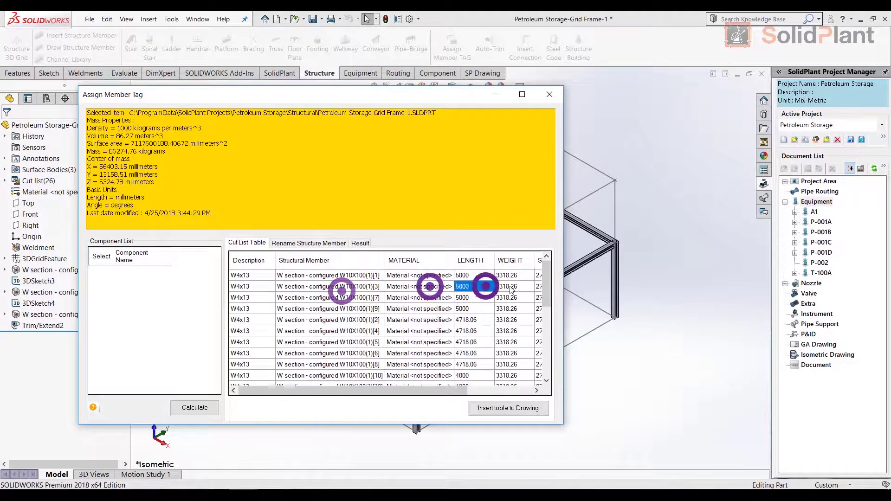
left_click_drag(400, 390, 356, 394)
scroll(459, 327, "down", 5)
scroll(332, 346, "up", 5)
left_click(359, 242)
left_click(461, 408)
left_click(427, 365)
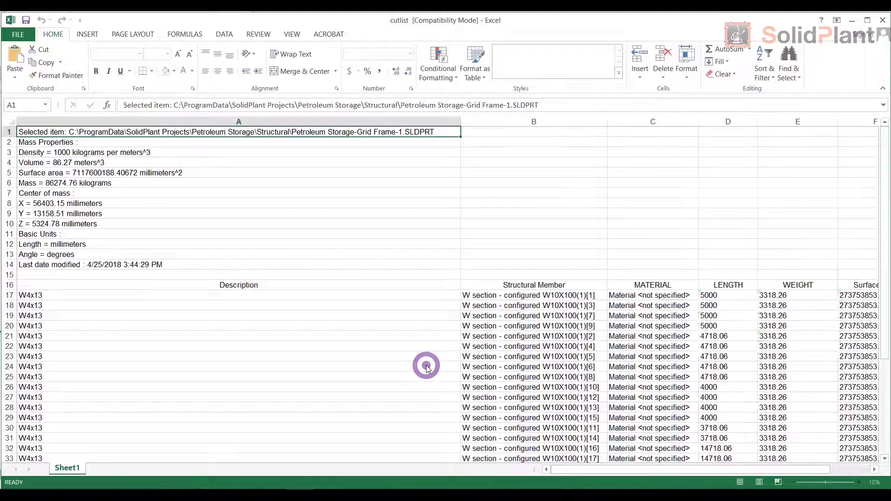
Examine the exported cut list in Excel, including the mass properties, member rows and the total length, weight and surface area.
left_click_drag(223, 142, 222, 173)
left_click(332, 316)
scroll(334, 319, "down", 5)
left_click(647, 426)
left_click(720, 427)
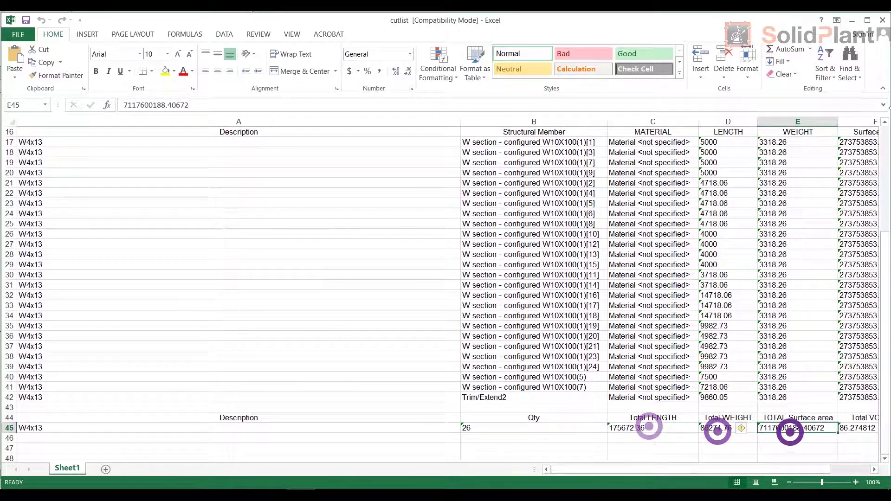